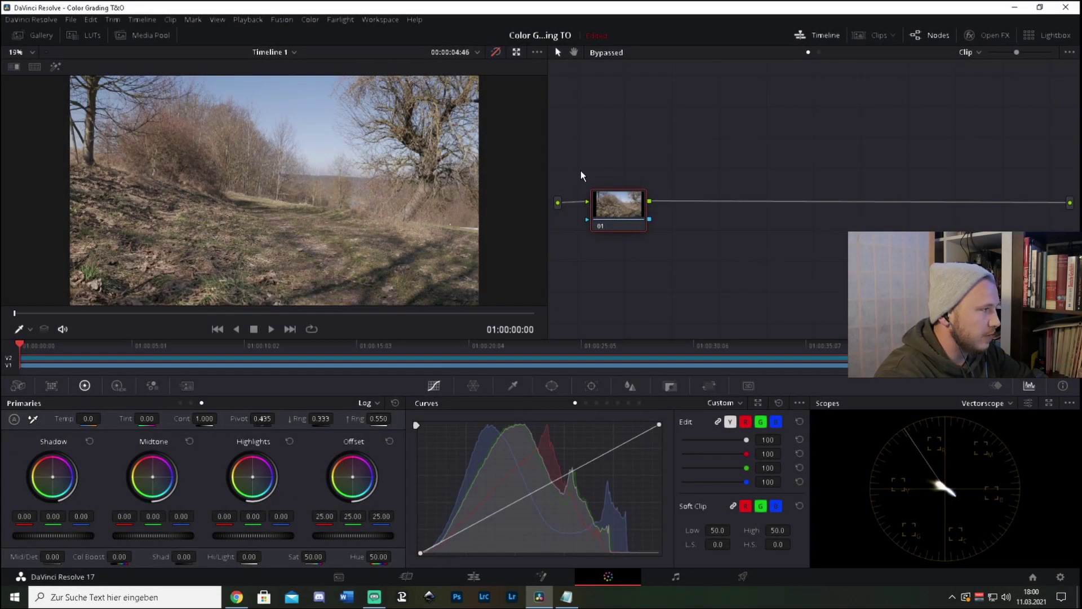
- Re-enable the bypassed grade, nudge node 01 up, and toggle the node graph and timeline panels
left_click(496, 53)
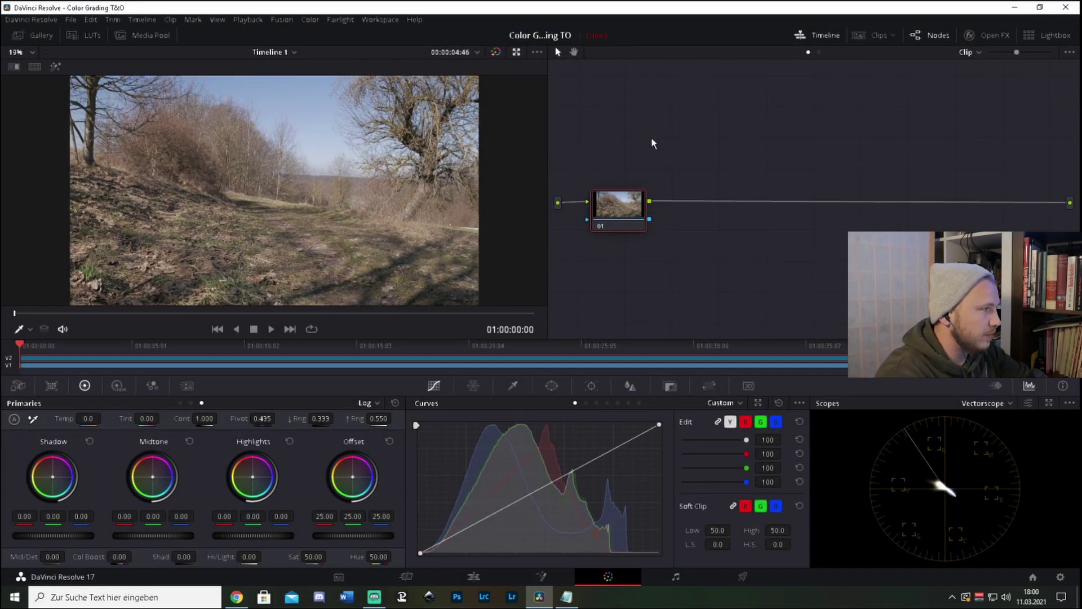
left_click_drag(605, 203, 605, 195)
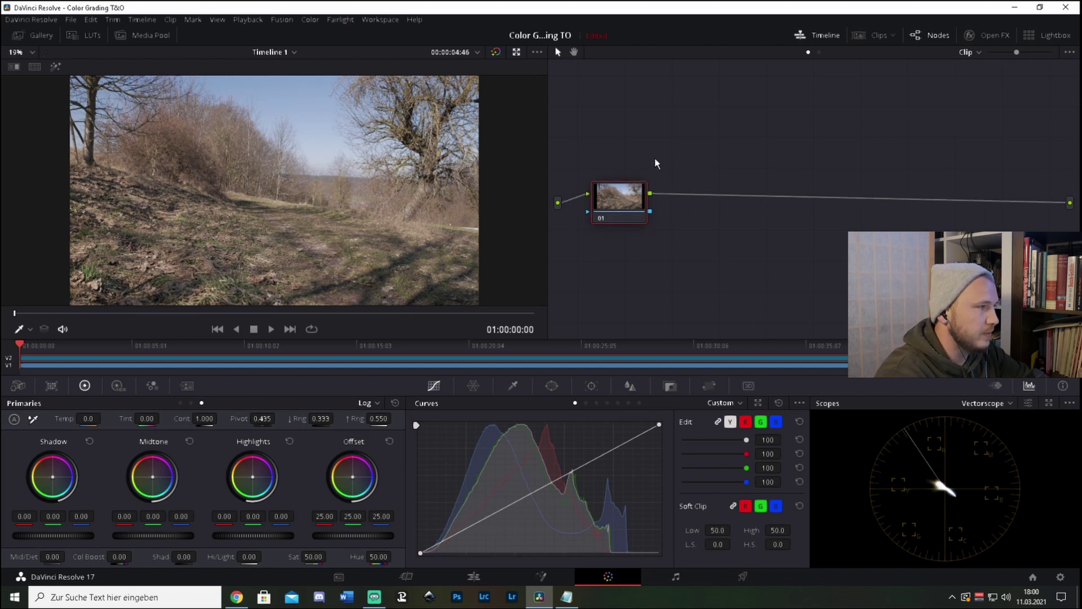
left_click(925, 39)
left_click(928, 35)
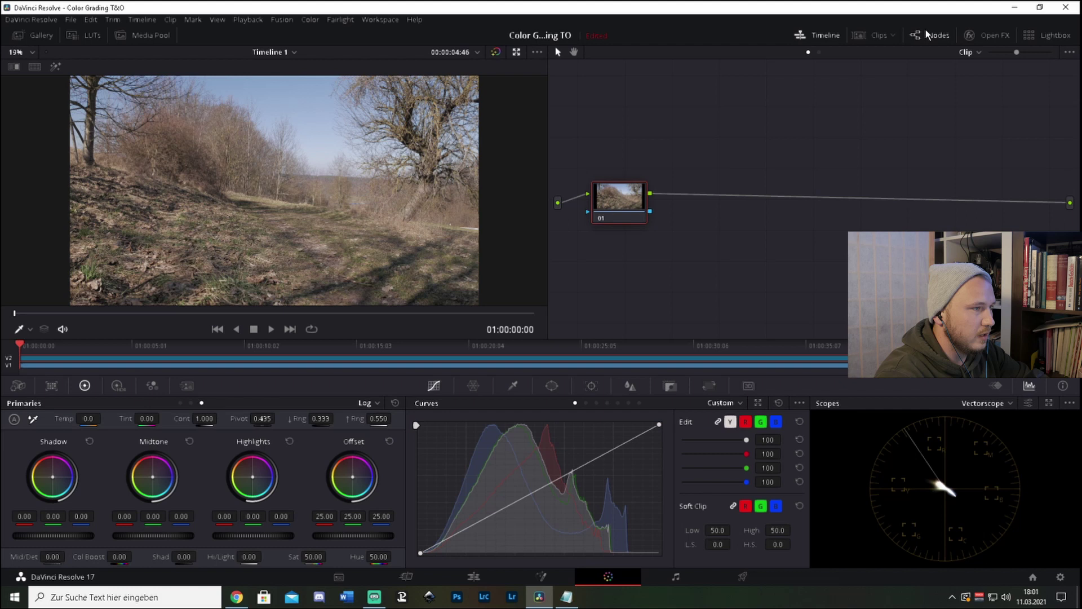
left_click(925, 32)
left_click(926, 32)
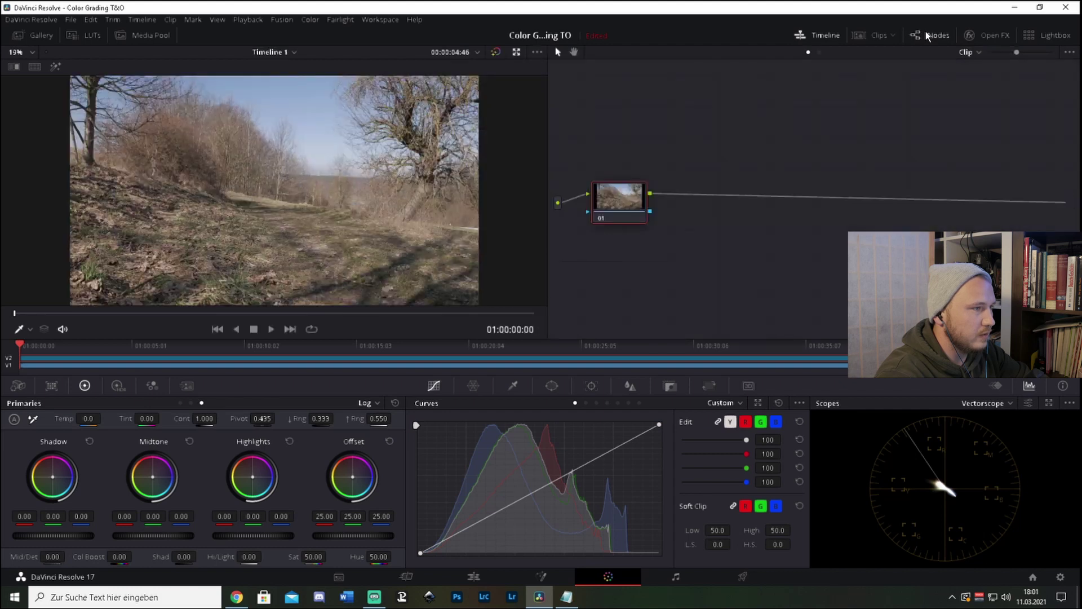
left_click(832, 35)
left_click(833, 35)
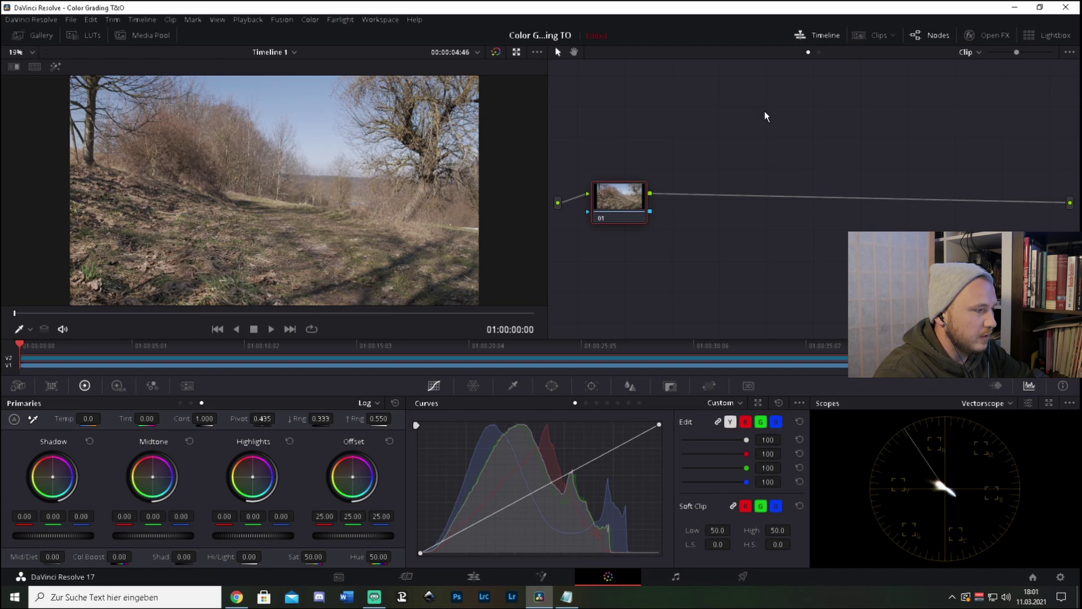
- Reselect the landscape clip on the timeline and nudge node 01 into place
left_click(674, 364)
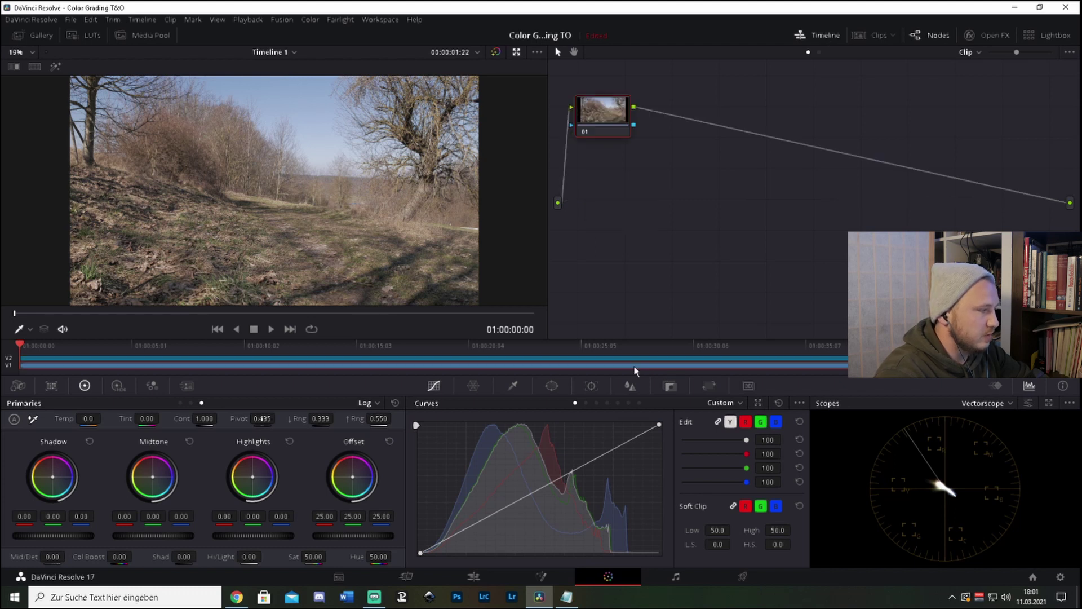
left_click(606, 358)
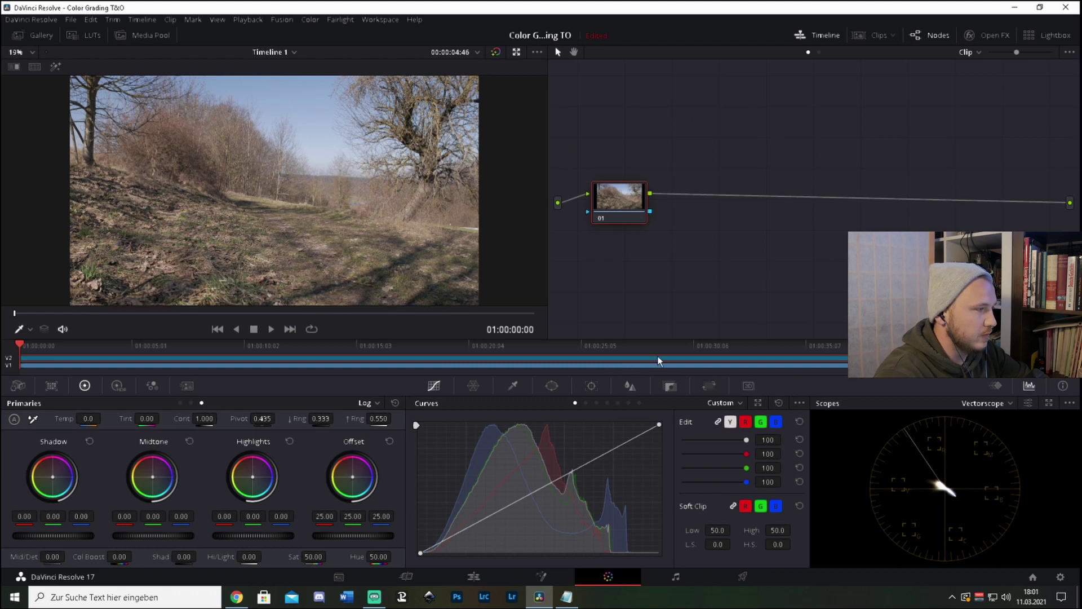
mouse_move(622, 206)
left_mouse_down()
mouse_move(626, 215)
mouse_move(623, 202)
left_mouse_up()
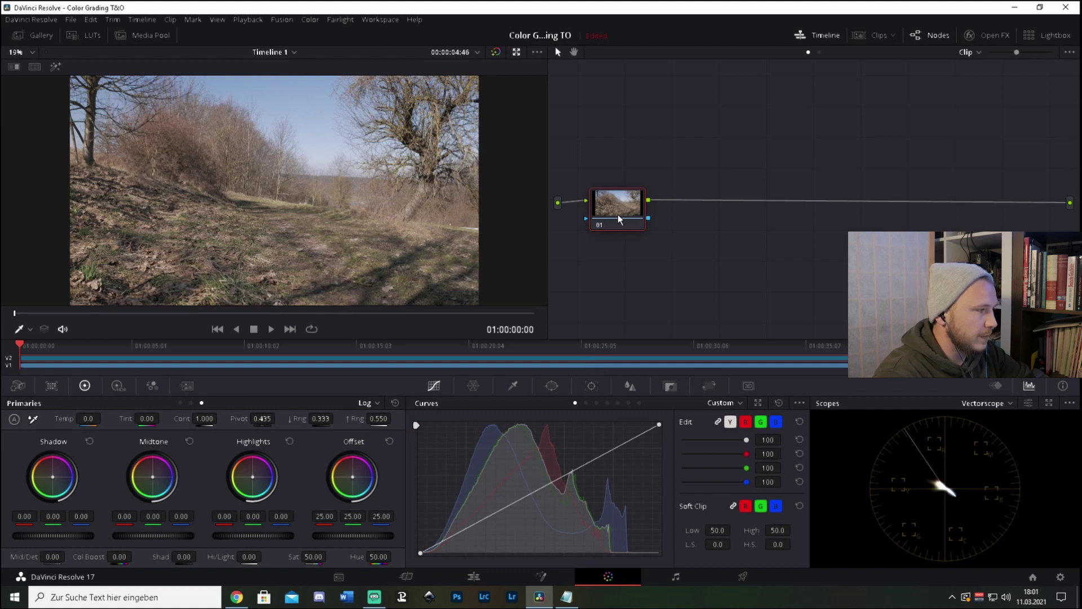
- Delete node 01's link to the output and add serial node 02 after it
left_click(969, 201)
key("Delete")
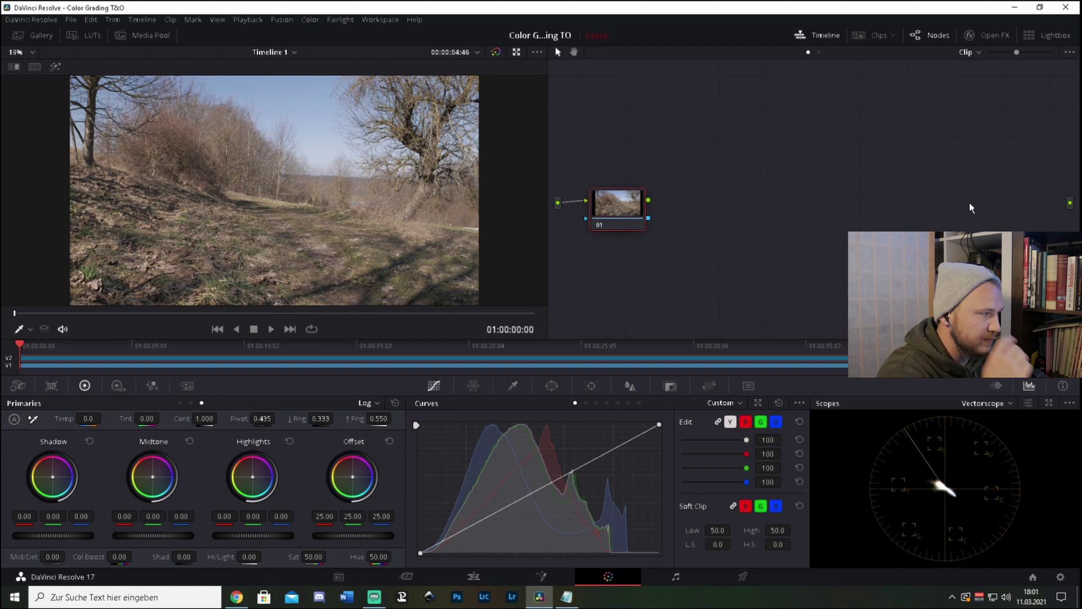
right_click(614, 209)
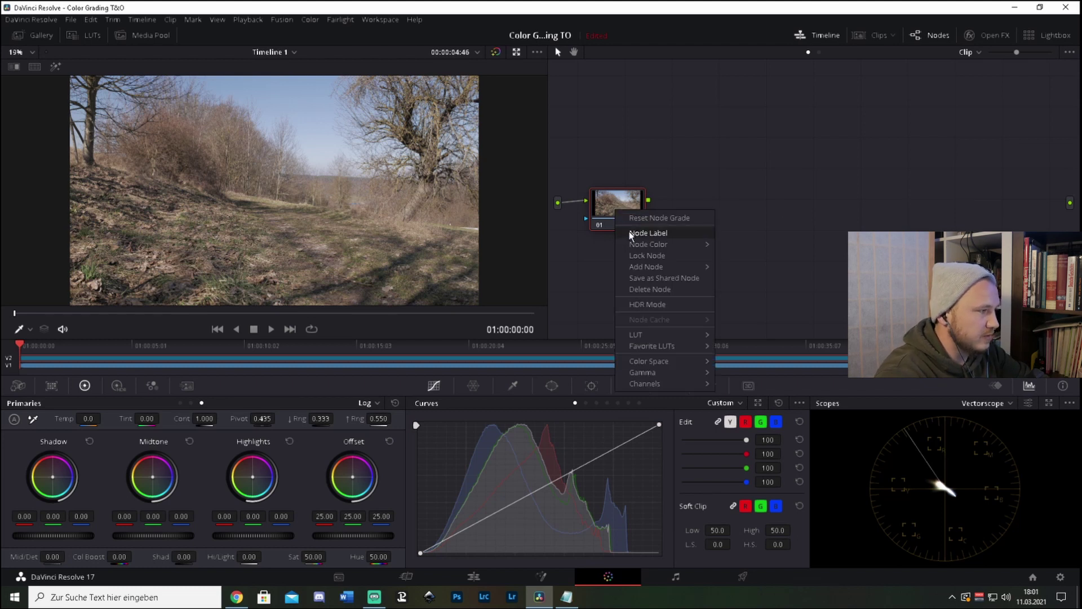
mouse_move(665, 266)
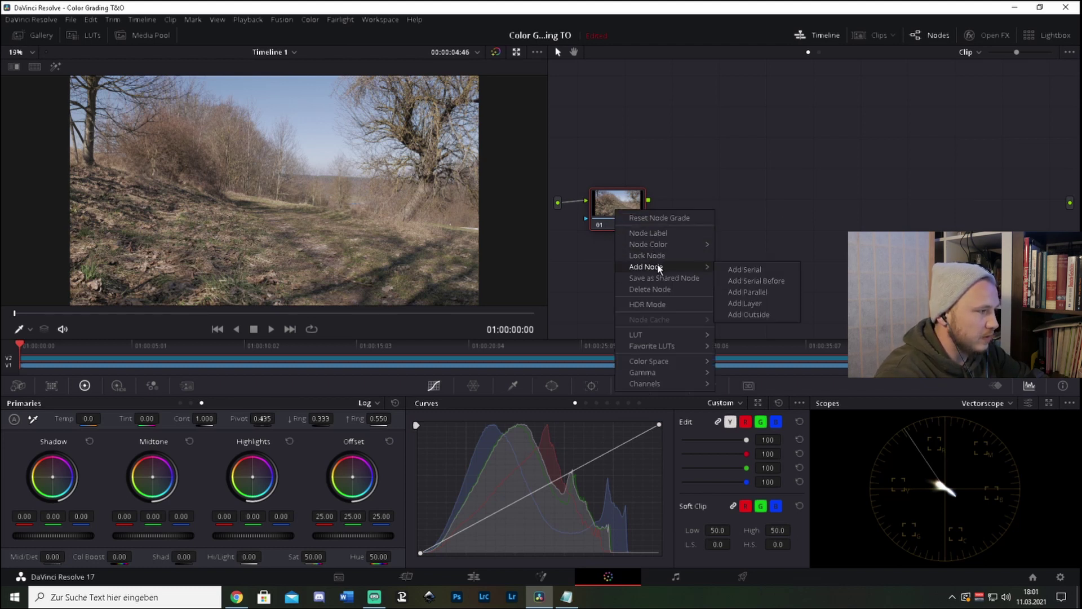
left_click(741, 271)
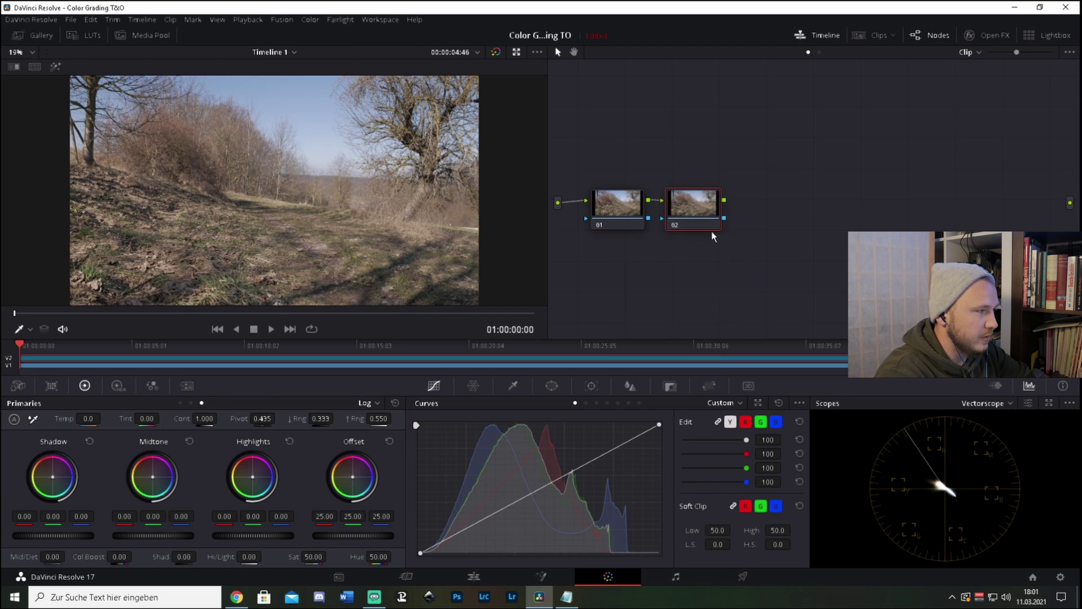
- Add unconnected corrector nodes 03 and 04 plus a mixer node
right_click(809, 147)
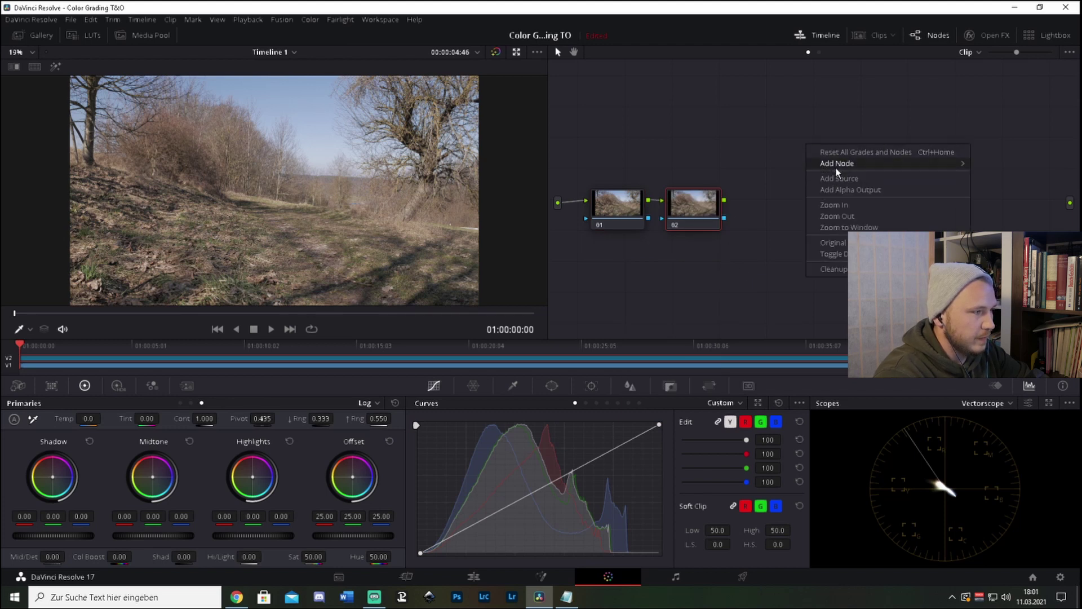
mouse_move(846, 164)
left_click(998, 166)
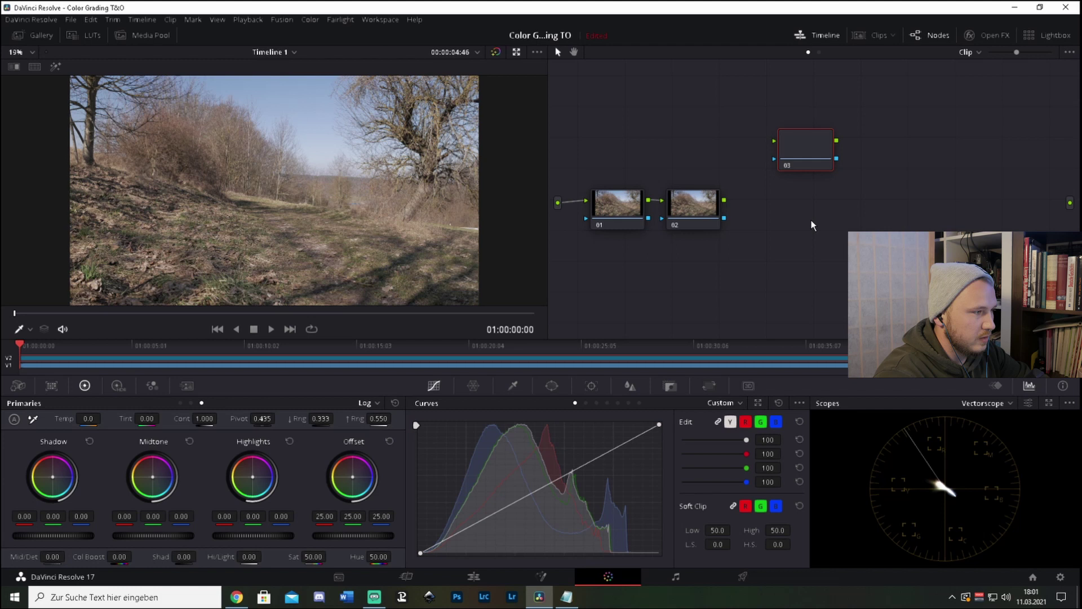
right_click(801, 253)
mouse_move(837, 269)
left_click(990, 272)
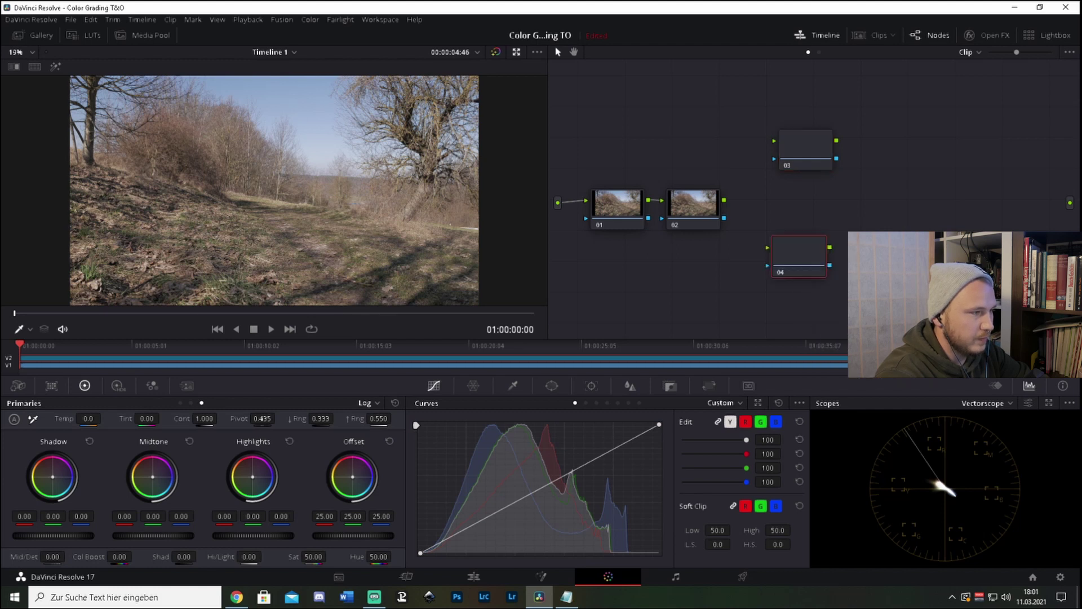
right_click(933, 211)
mouse_move(959, 226)
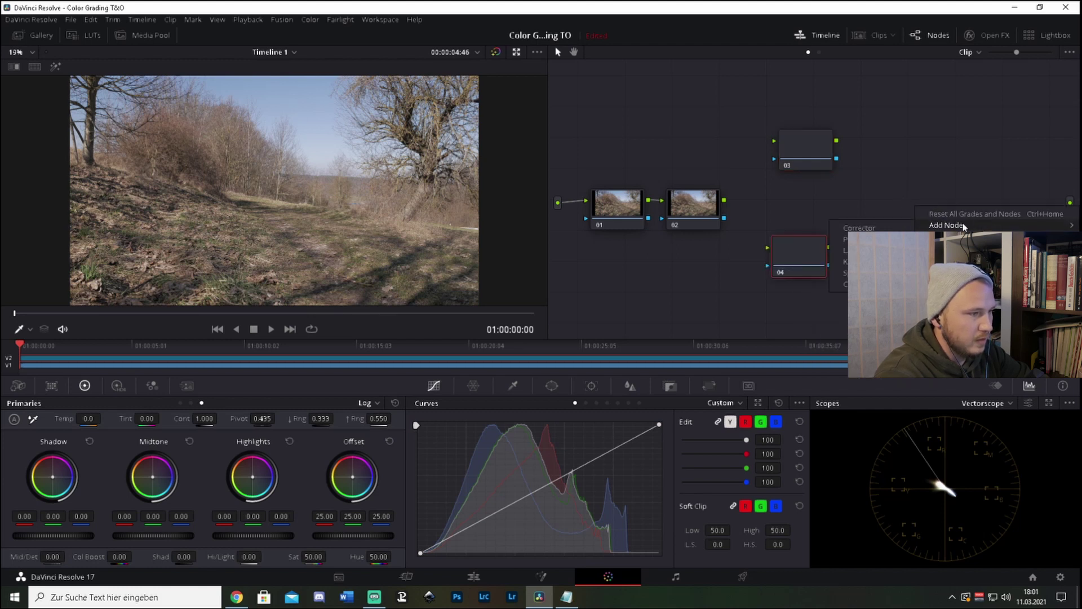
left_click(857, 251)
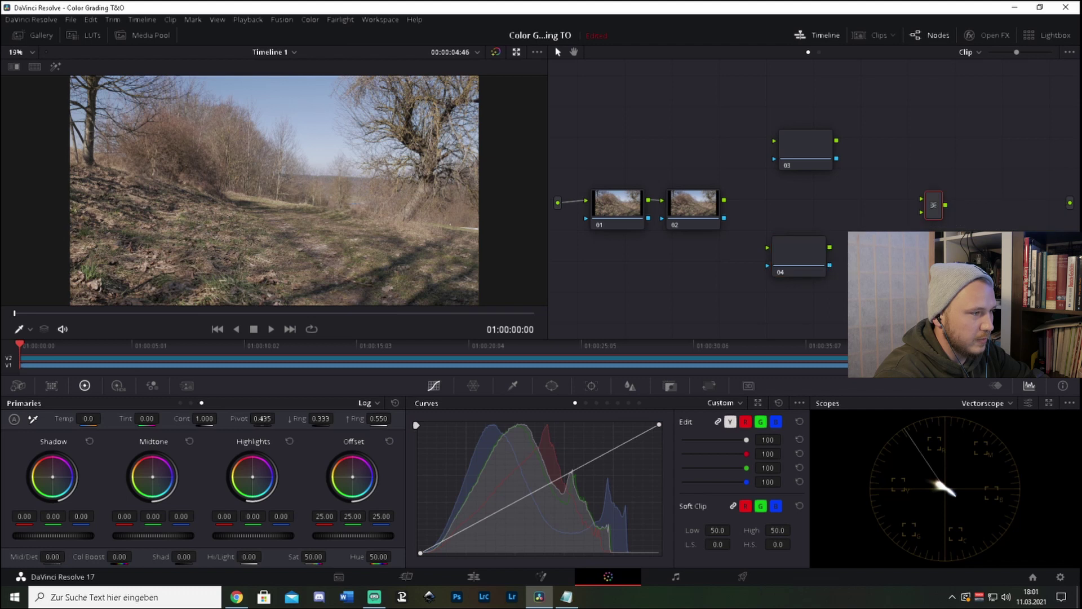
- Arrange the new nodes and wire node 02 into 03 and 04, and node 04 into the mixer
left_click_drag(945, 208, 950, 207)
left_click_drag(812, 254, 837, 257)
left_click_drag(821, 155, 839, 154)
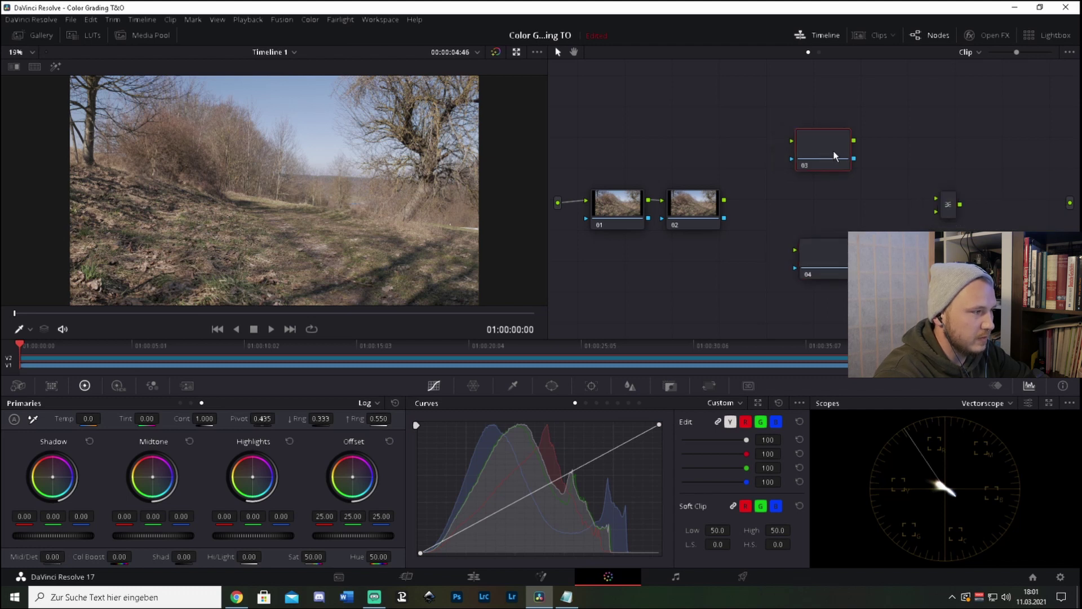
left_click_drag(726, 199, 1070, 204)
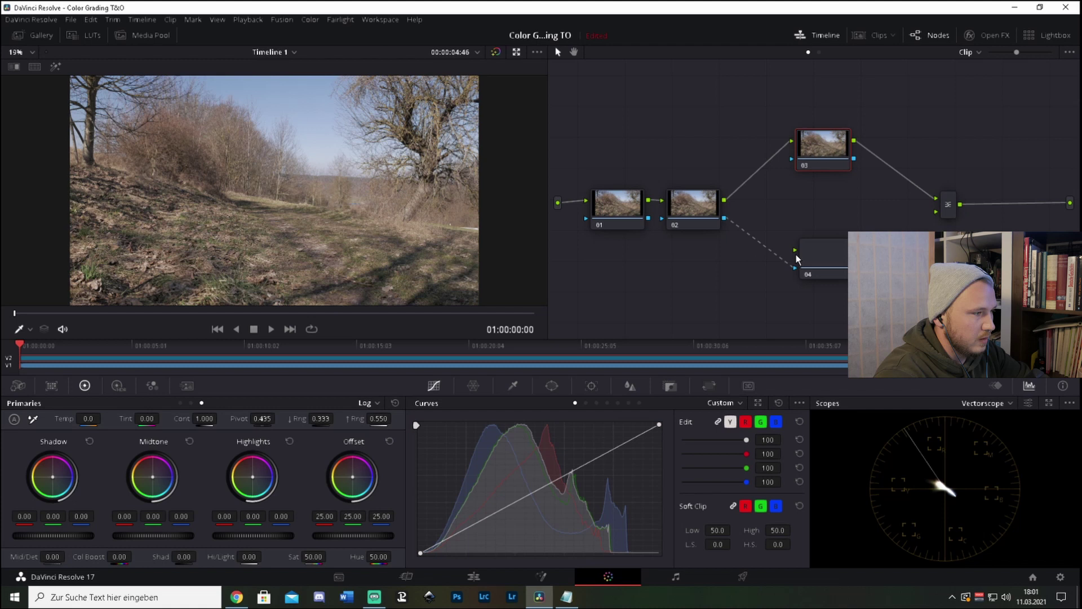
left_click_drag(795, 249, 725, 200)
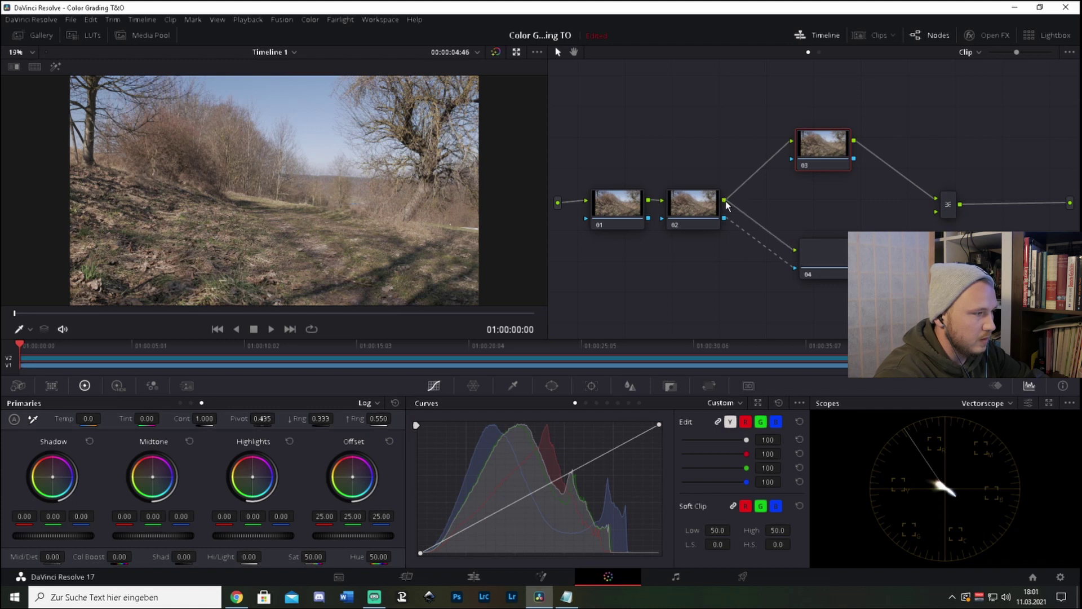
left_click_drag(854, 249, 937, 213)
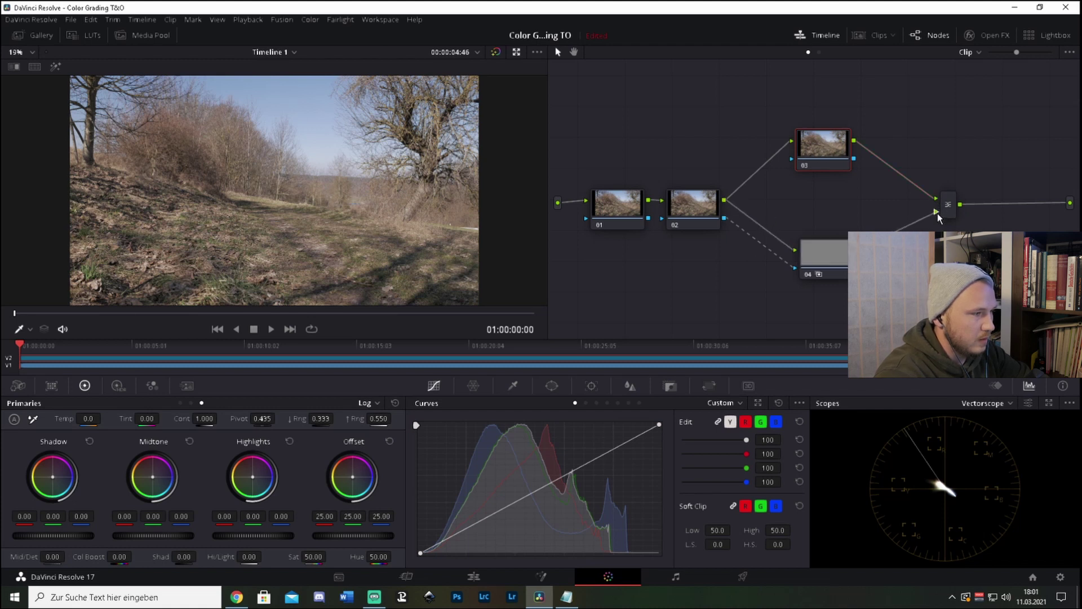
left_click_drag(588, 106, 1021, 292)
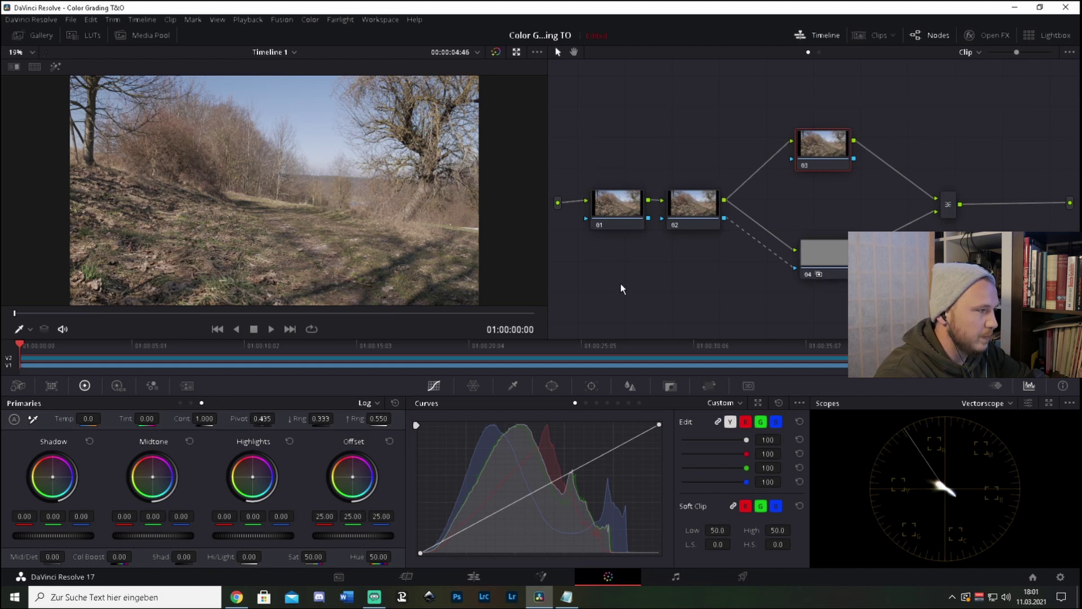
- On node 01, drag the luma curve's black point right to crush the shadows
left_click(604, 208)
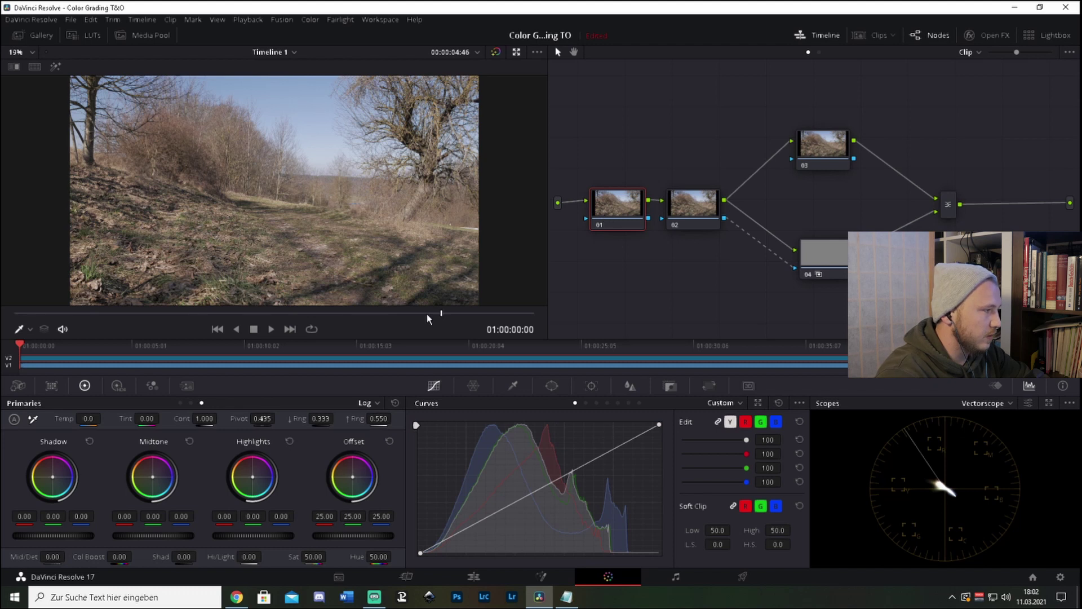
left_click_drag(428, 313, 448, 317)
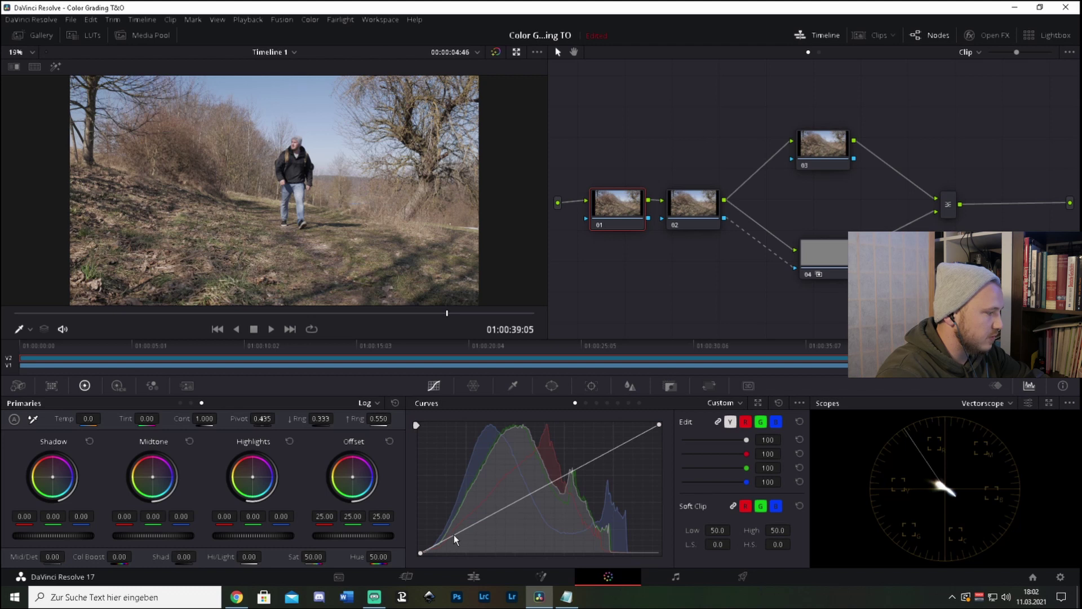
left_click_drag(454, 535, 461, 543)
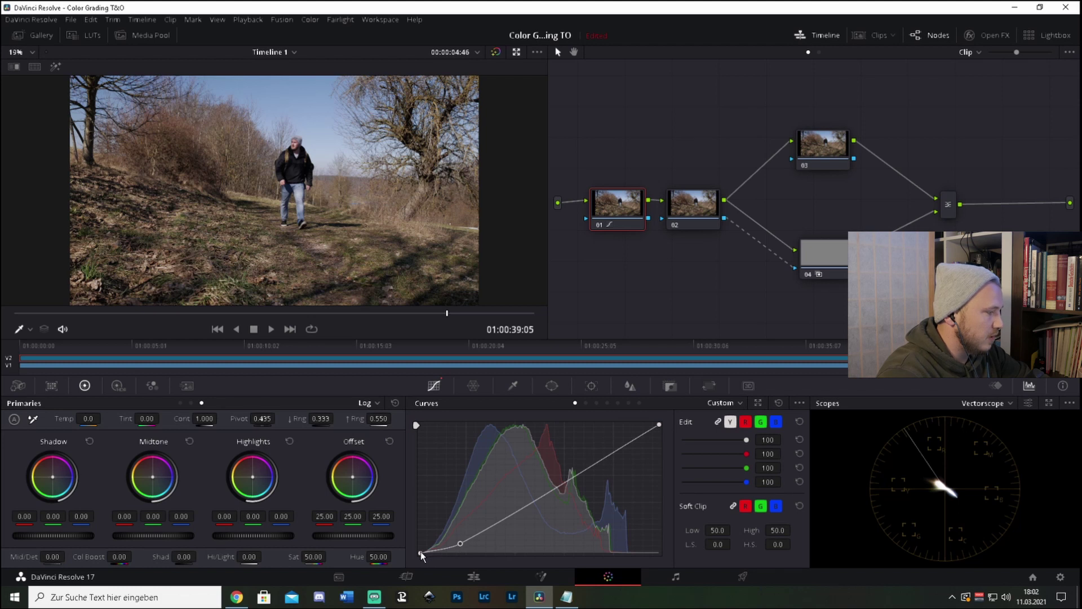
left_click_drag(421, 553, 459, 549)
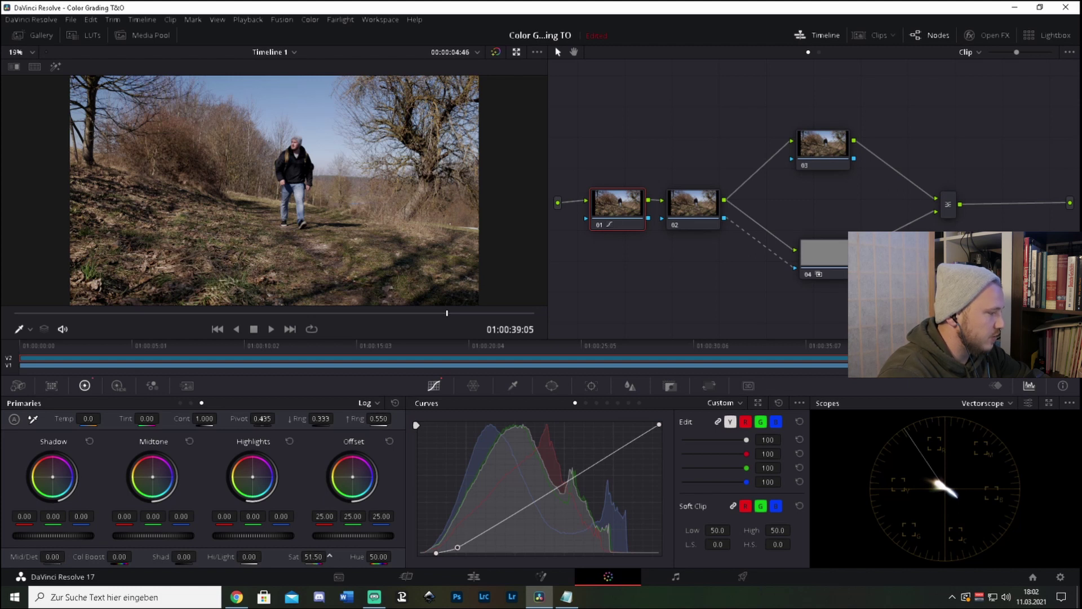
- Set node 01's saturation to 60, then fine-tune it down to 58
left_click_drag(330, 556, 330, 557)
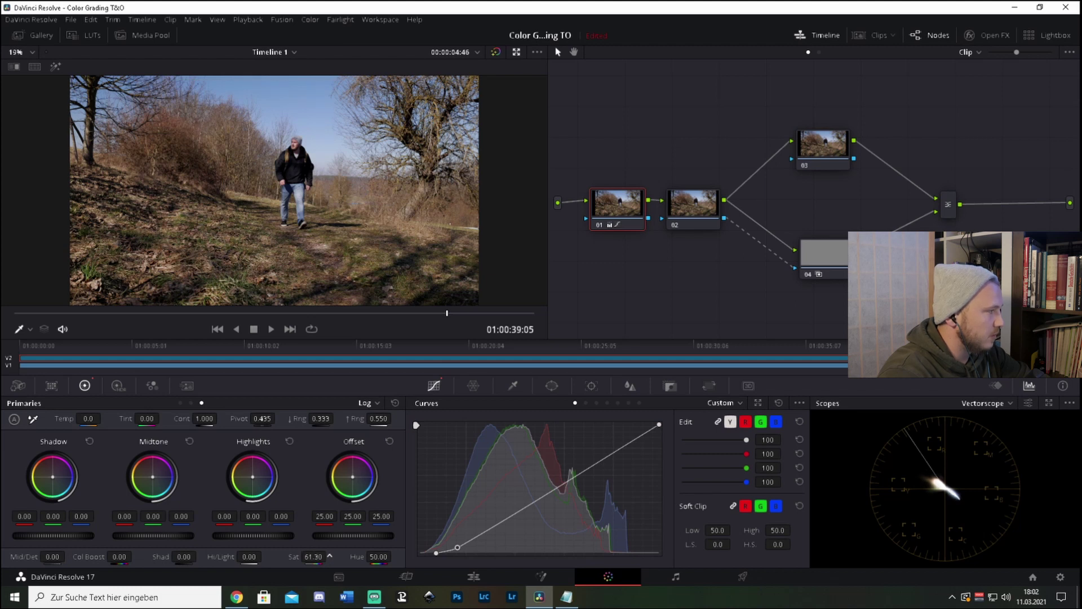
left_click(306, 556)
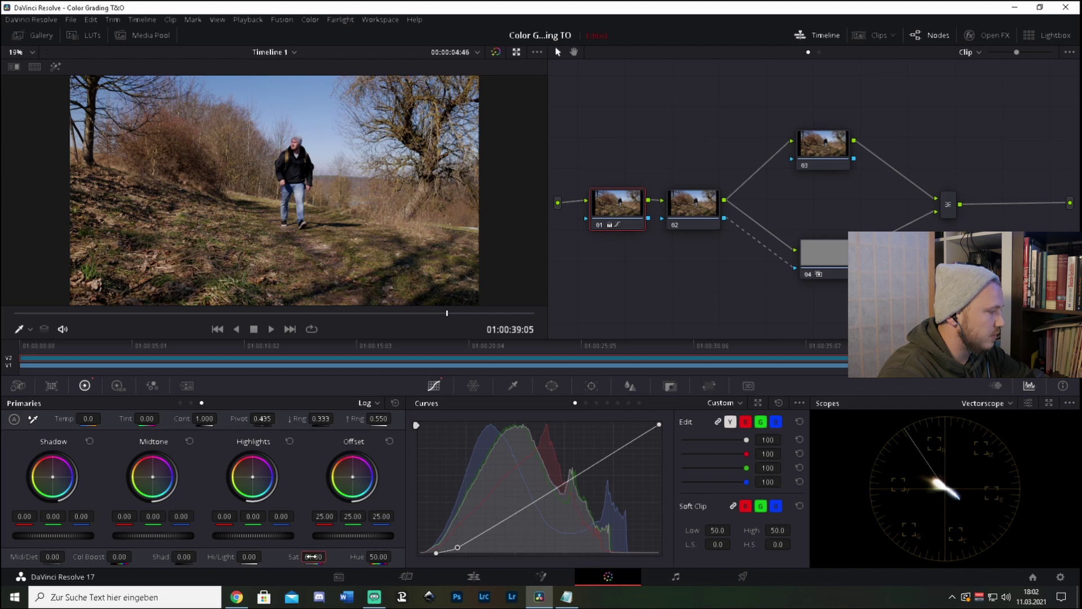
type("60")
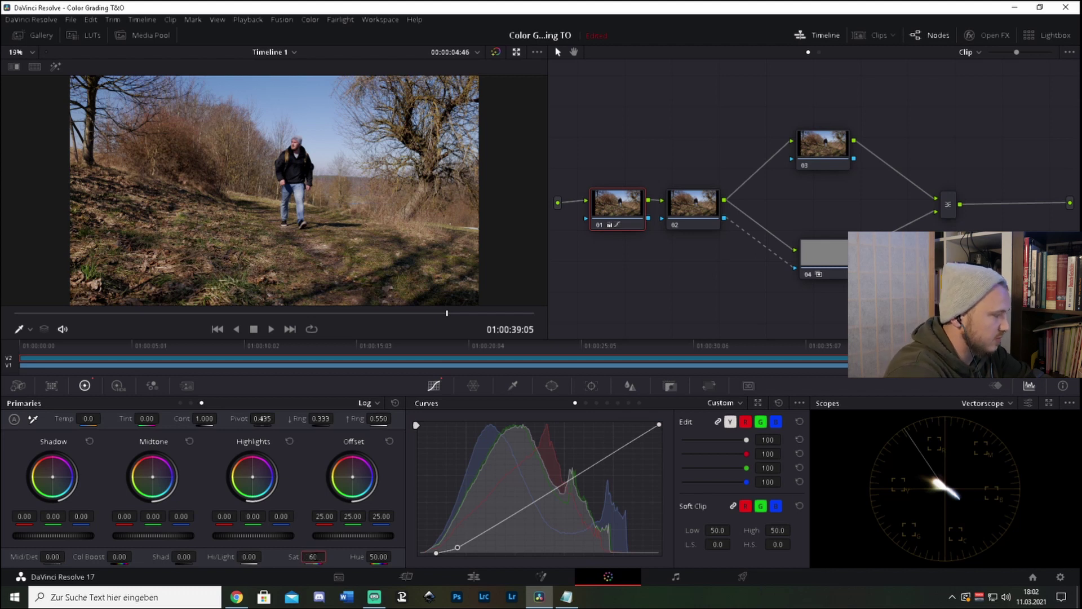
key("Return")
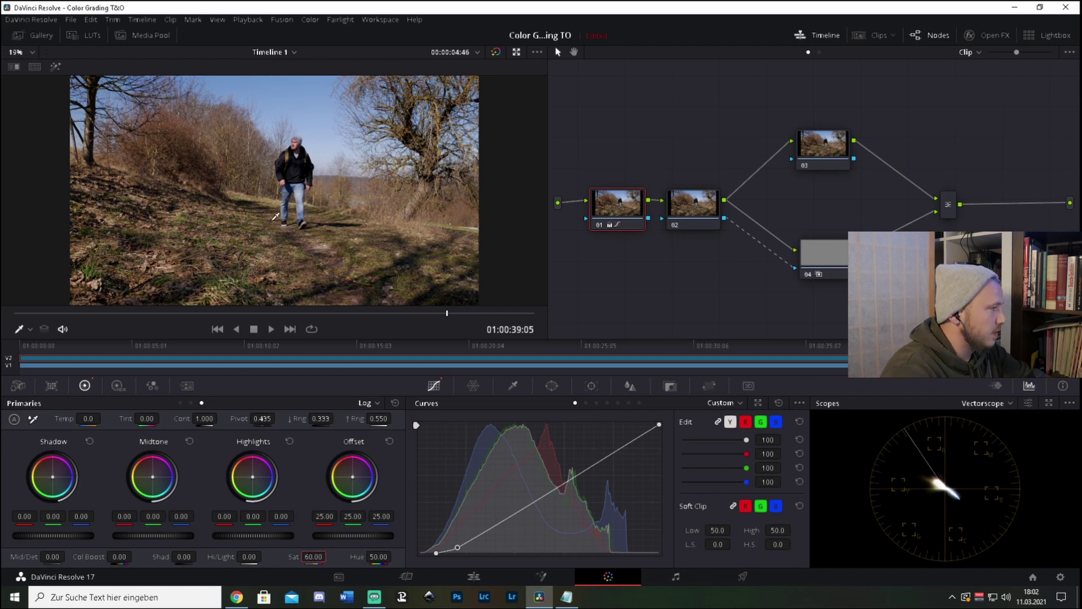
left_click_drag(323, 552, 319, 552)
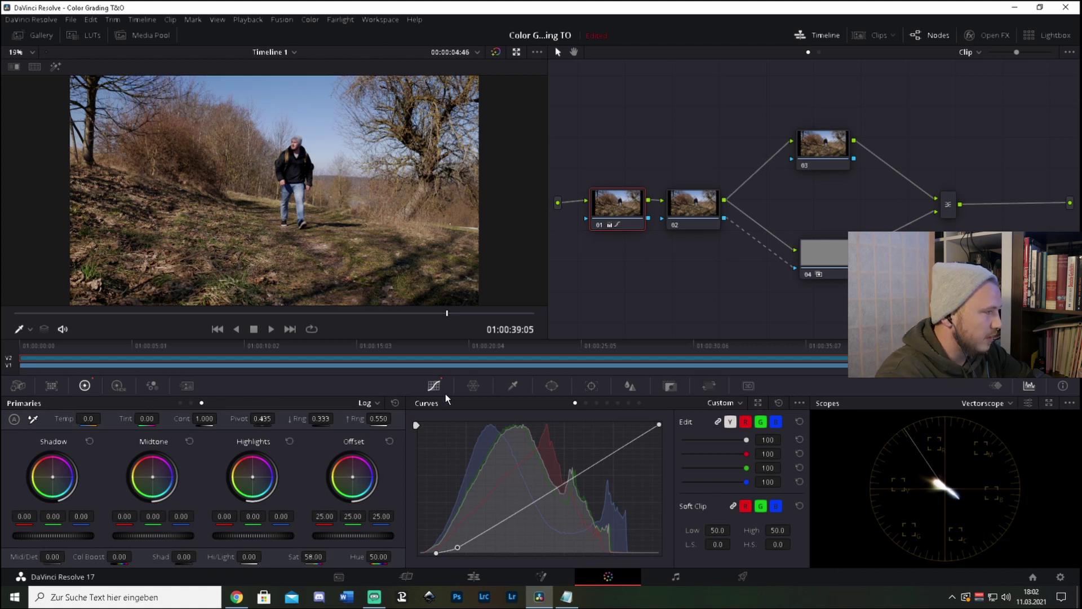
- On node 02, open the Qualifier with Highlight on, zoom to 50% and sample the hiker's skin
left_click(693, 210)
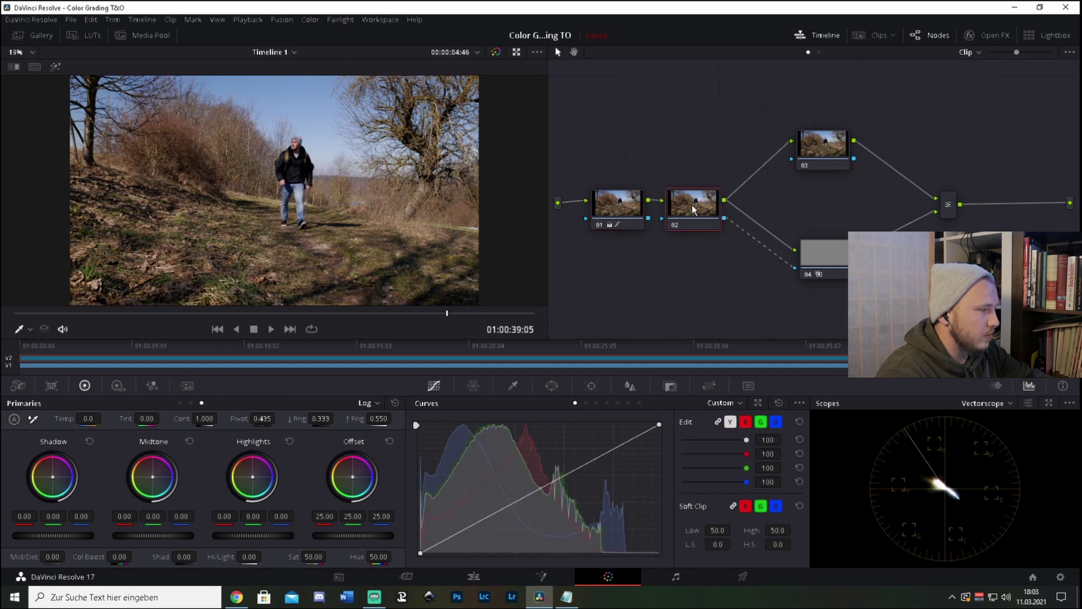
left_click(513, 387)
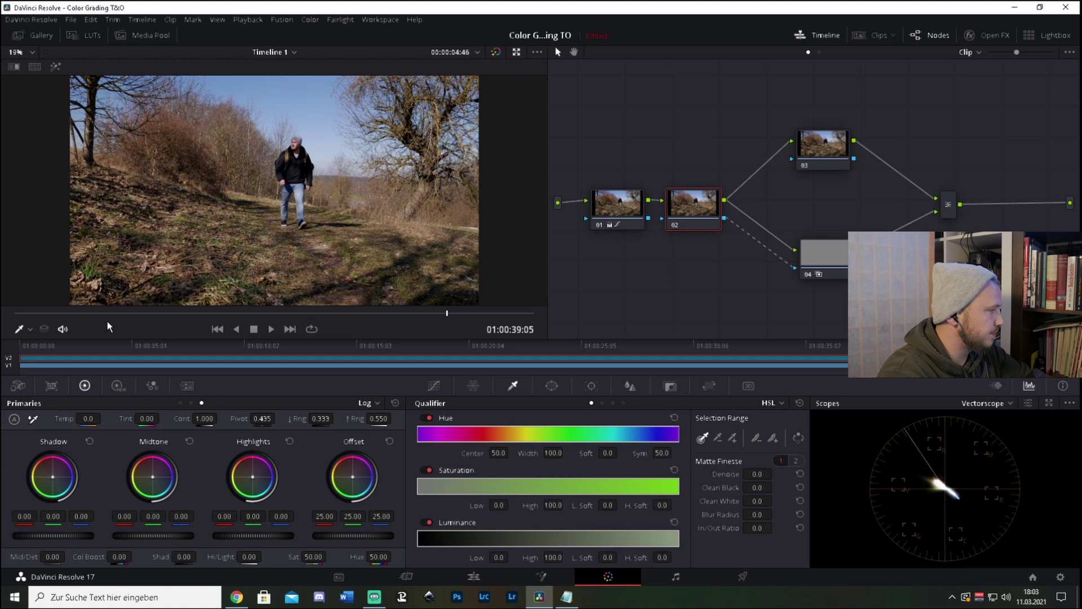
left_click(53, 67)
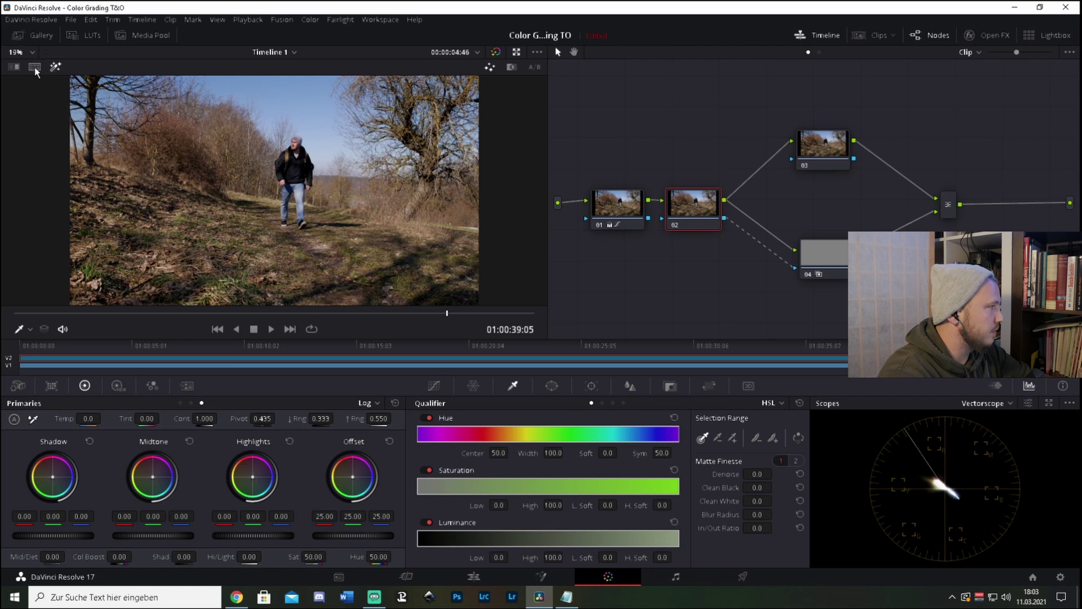
left_click(32, 52)
left_click(23, 115)
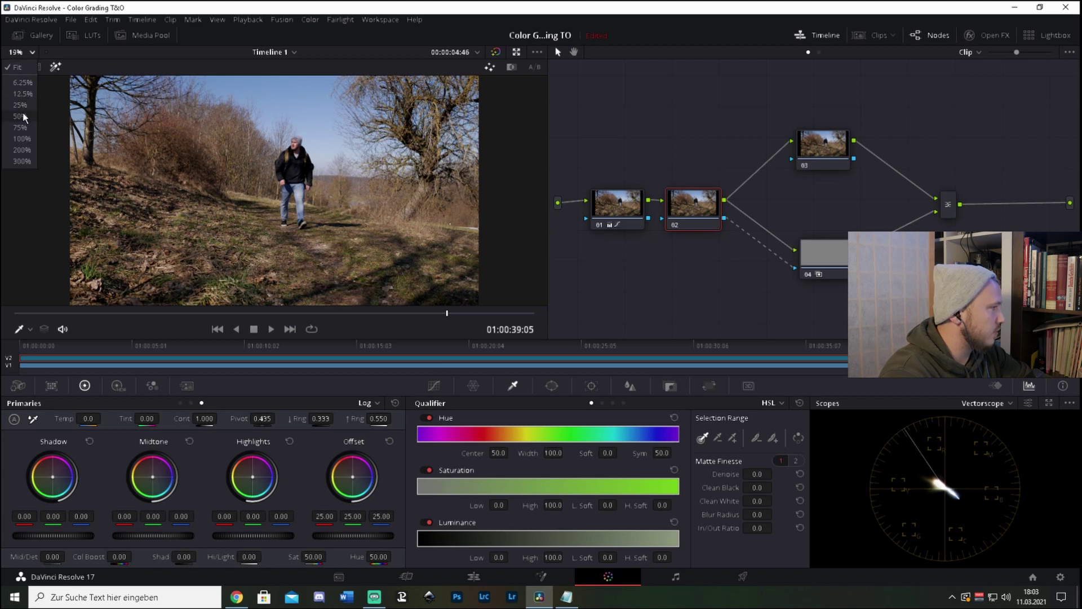
left_click(330, 148)
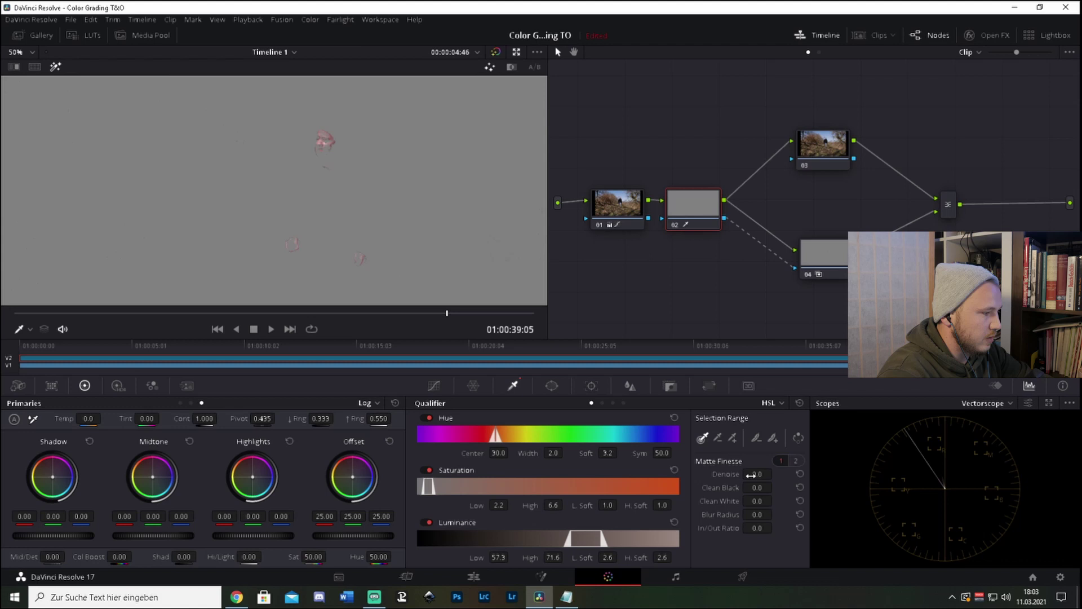
- Raise the matte Denoise to 37.7 and open the saturation range to 0–100
left_click_drag(776, 474, 775, 473)
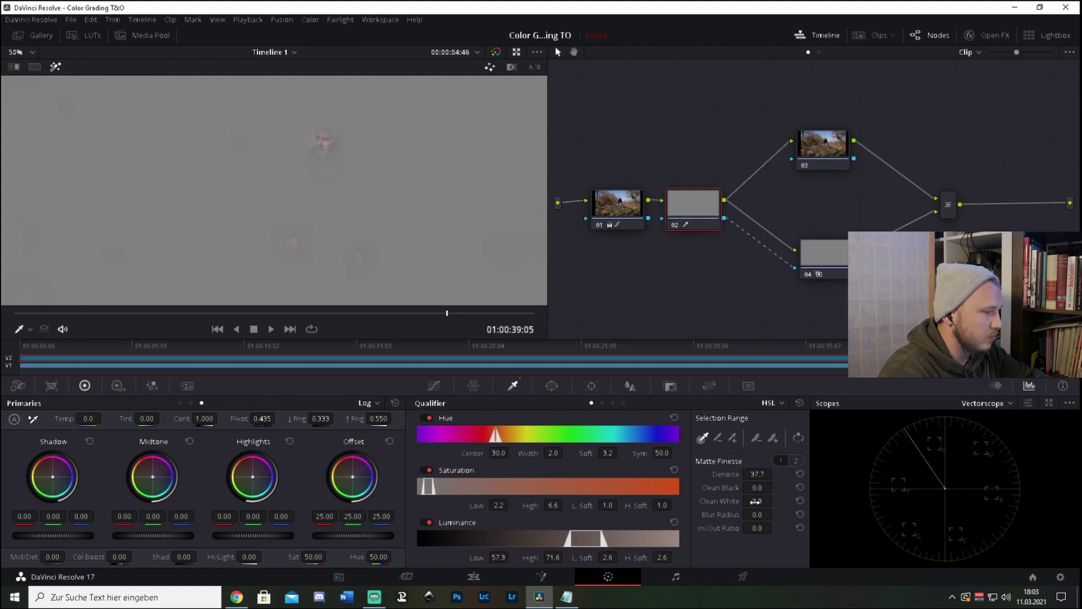
left_click_drag(776, 500, 776, 500)
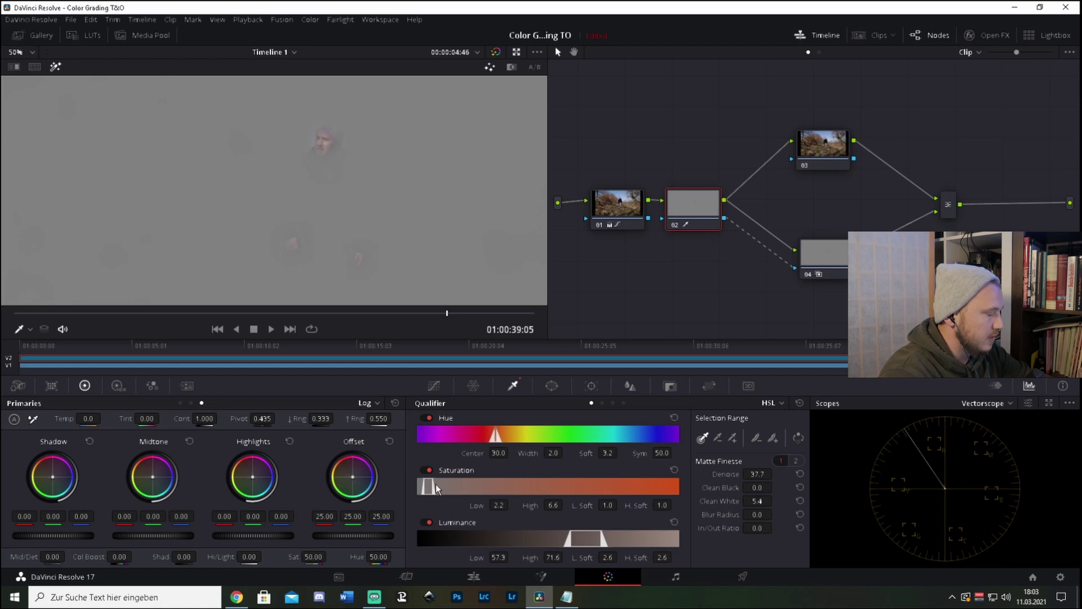
left_click_drag(436, 486, 680, 487)
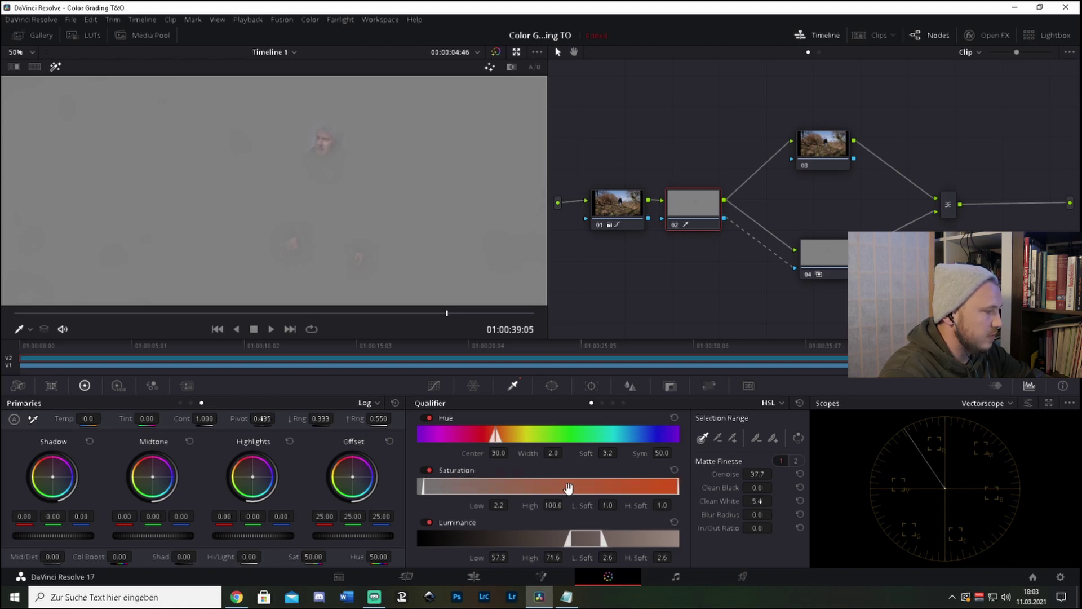
left_click_drag(423, 488, 415, 487)
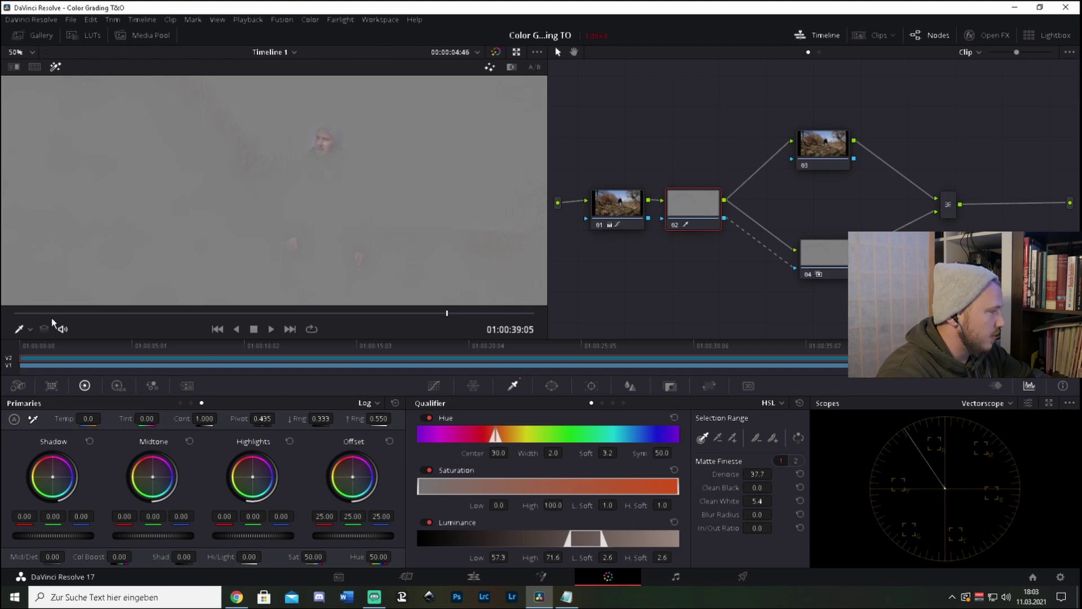
- Add a hard-edged circle window to node 02, shrunk and centred on the hiker's face
left_click(29, 329)
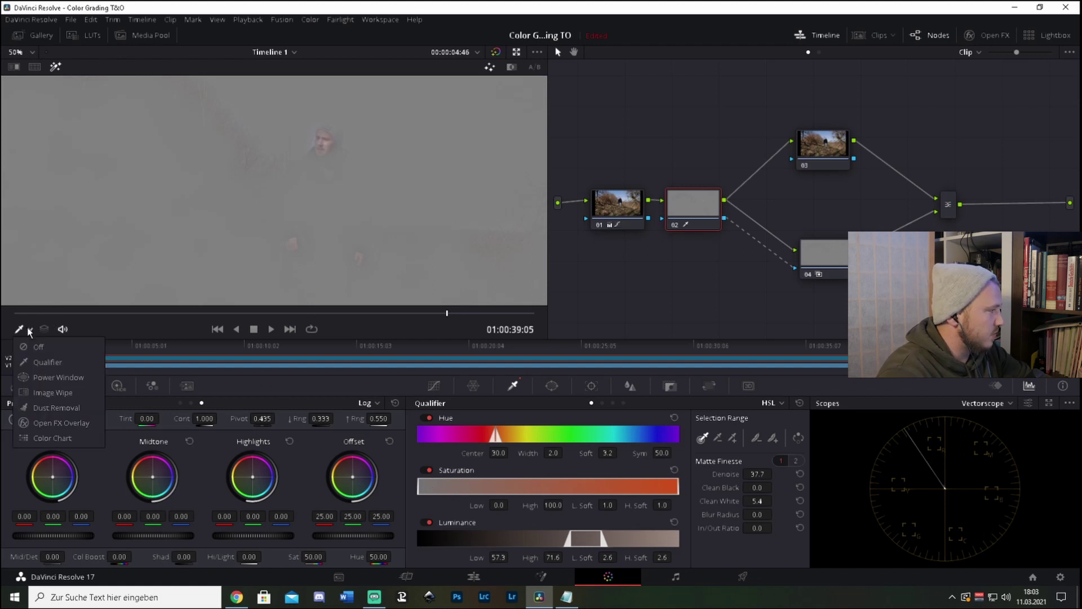
left_click(51, 385)
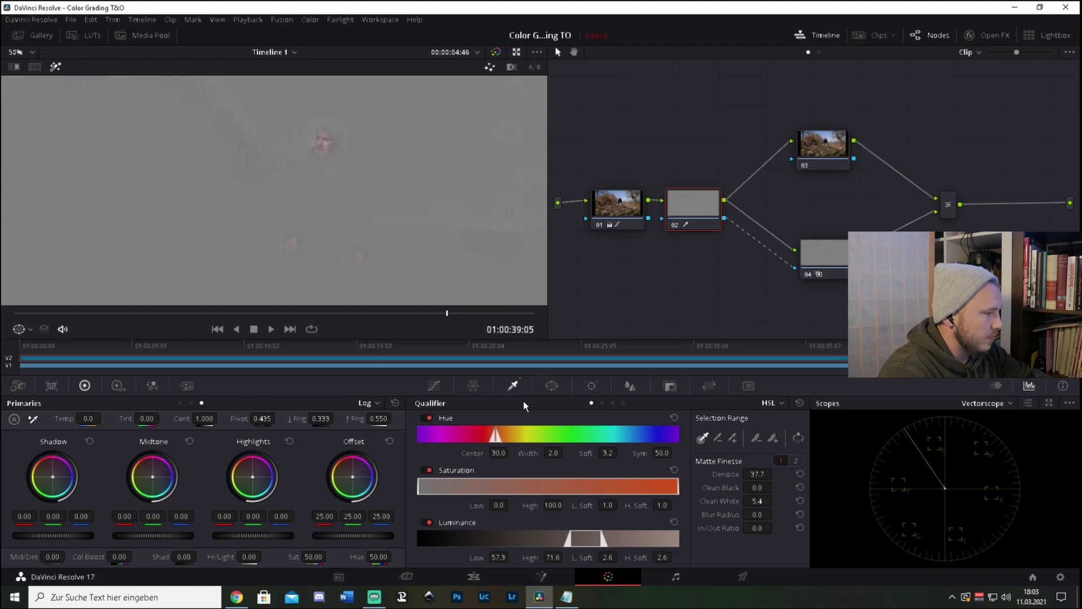
left_click(553, 386)
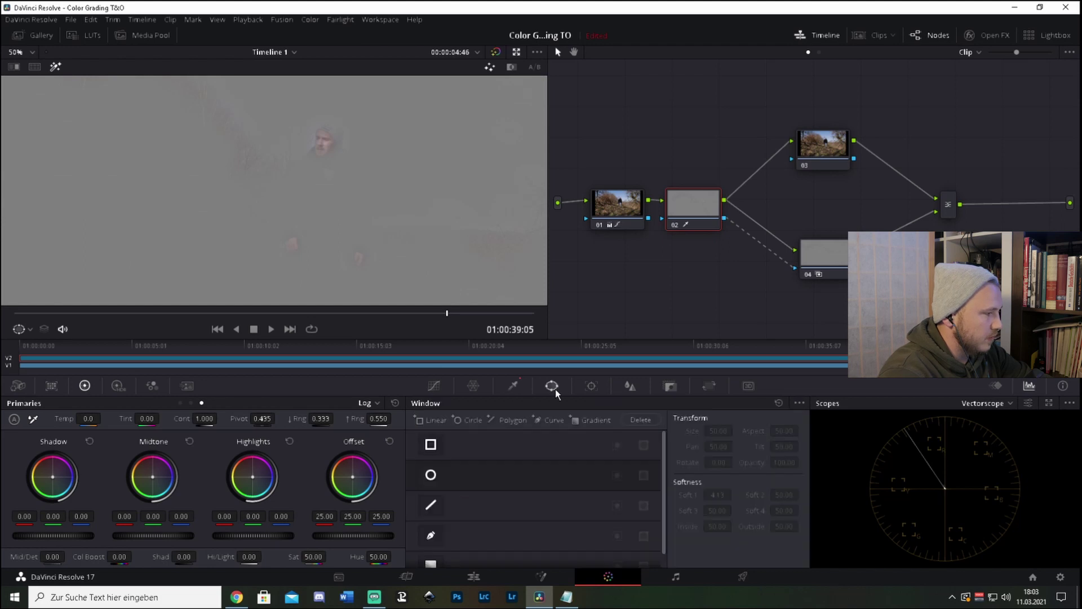
left_click(431, 475)
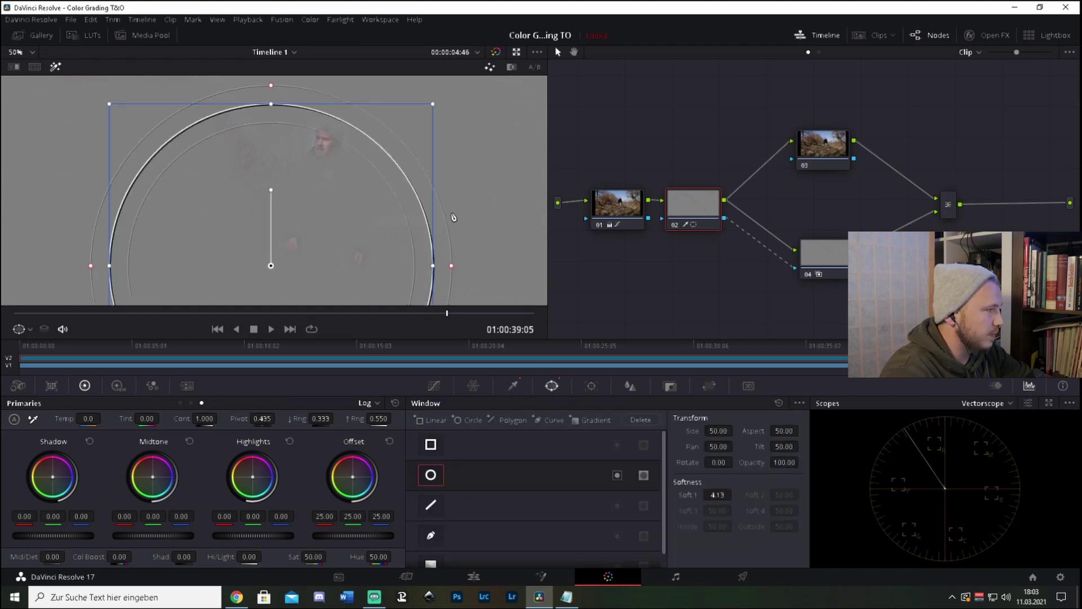
left_click_drag(451, 265, 438, 272)
left_click_drag(433, 106, 319, 219)
left_click_drag(274, 264, 330, 141)
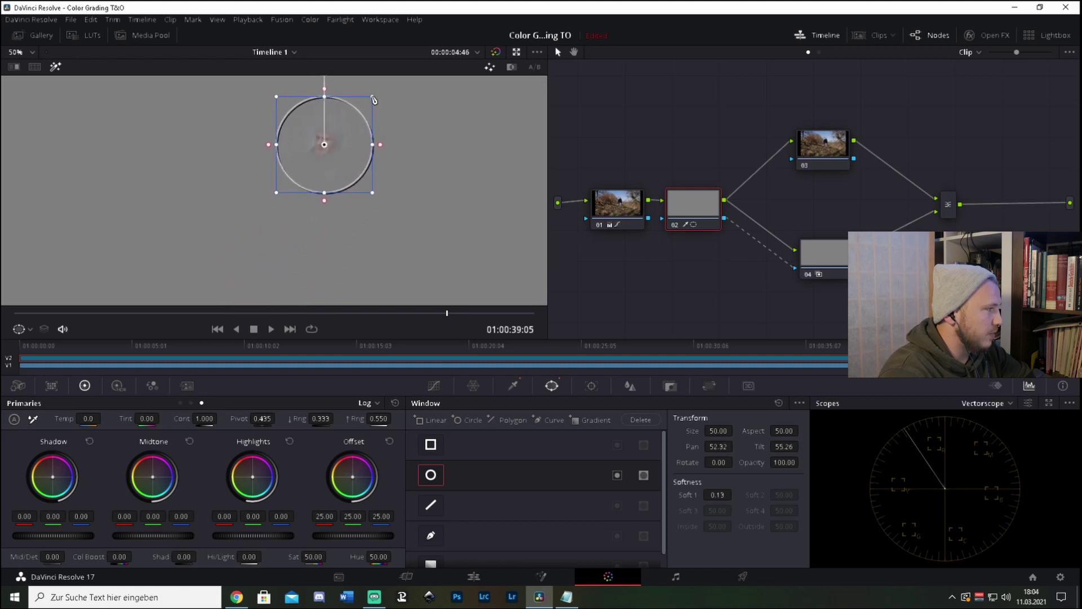
left_click_drag(372, 100, 322, 142)
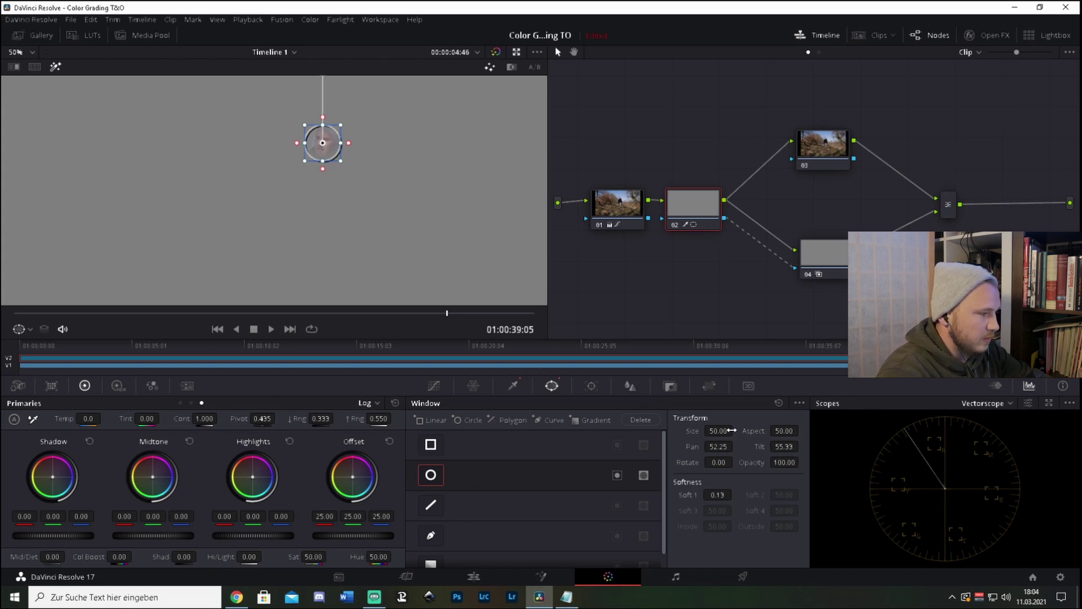
- Keep the vectorscope and toggle Show Skin Tone Indicator off and back on
left_click(990, 411)
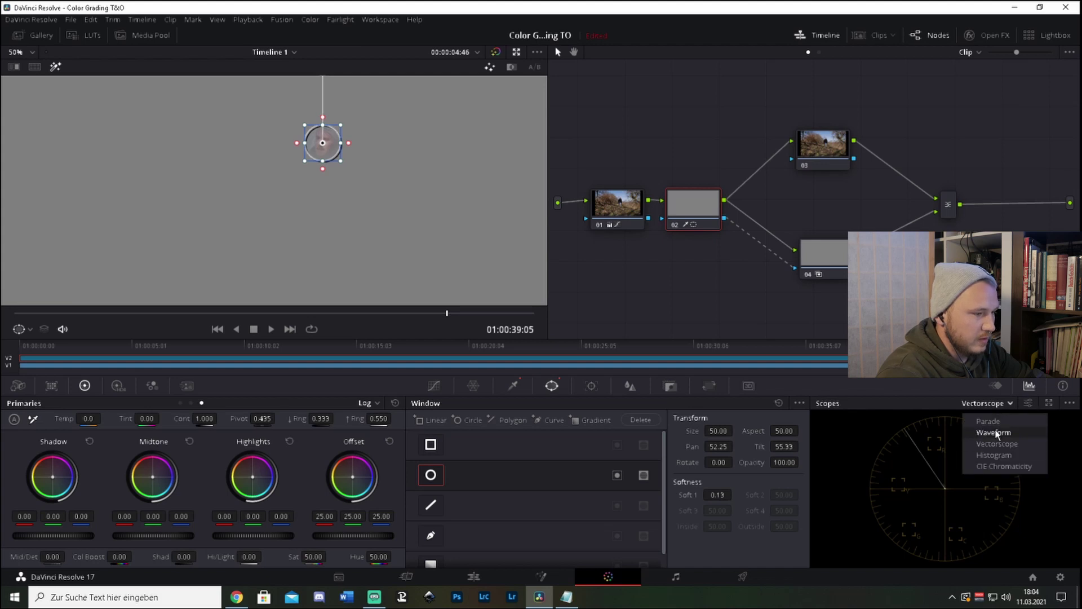
left_click(989, 445)
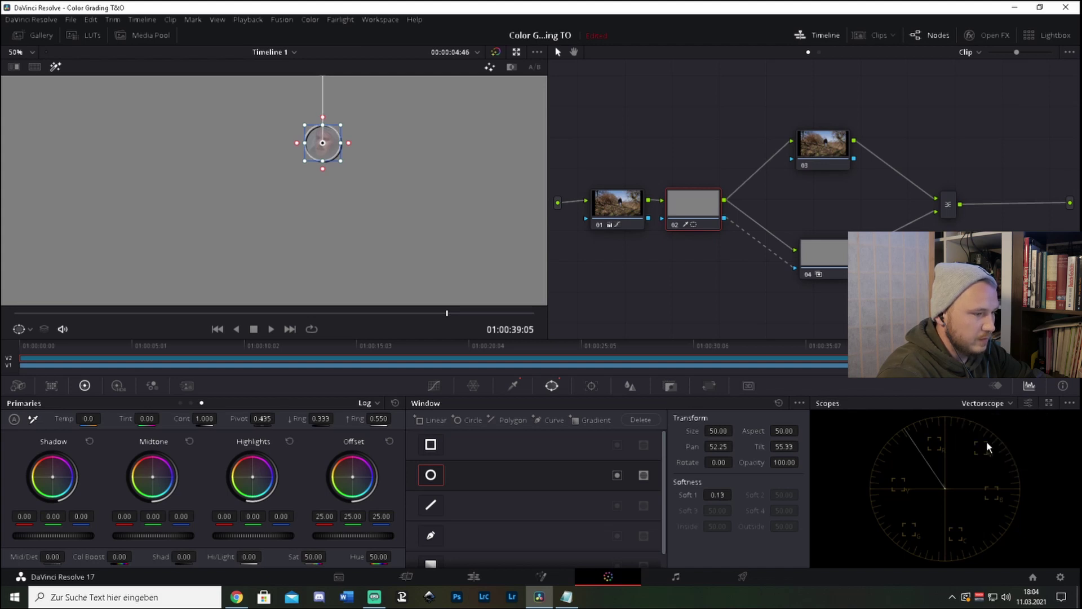
left_click(1031, 405)
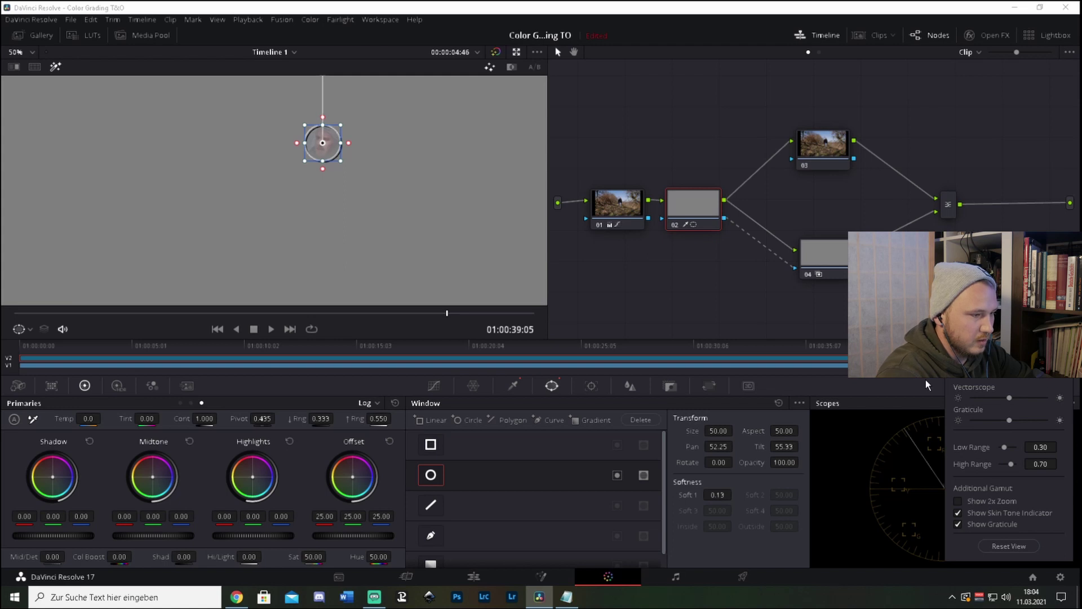
left_click(907, 405)
left_click(1027, 403)
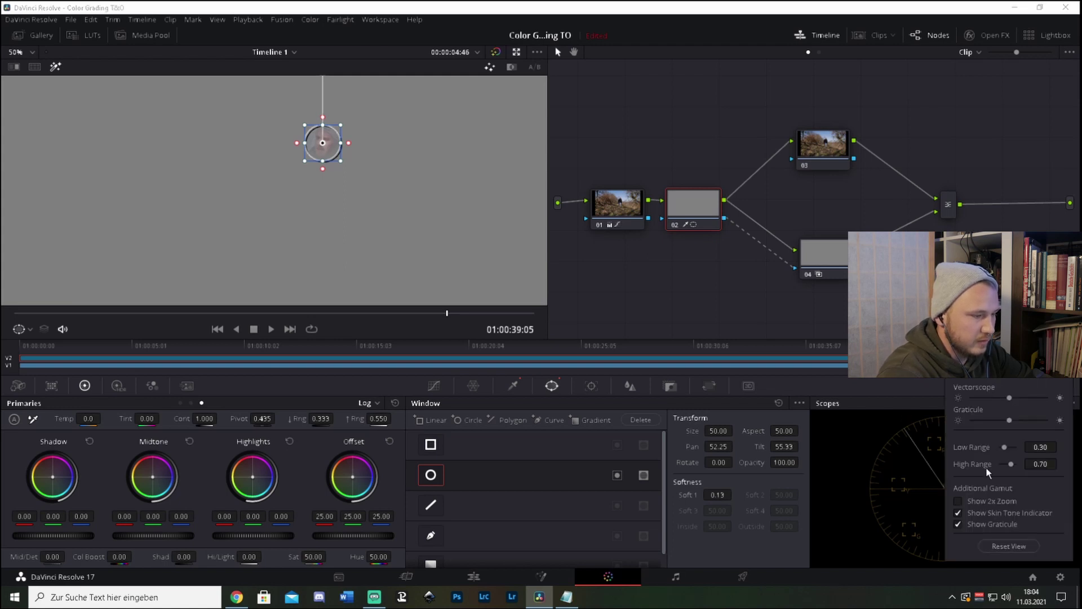
left_click(958, 513)
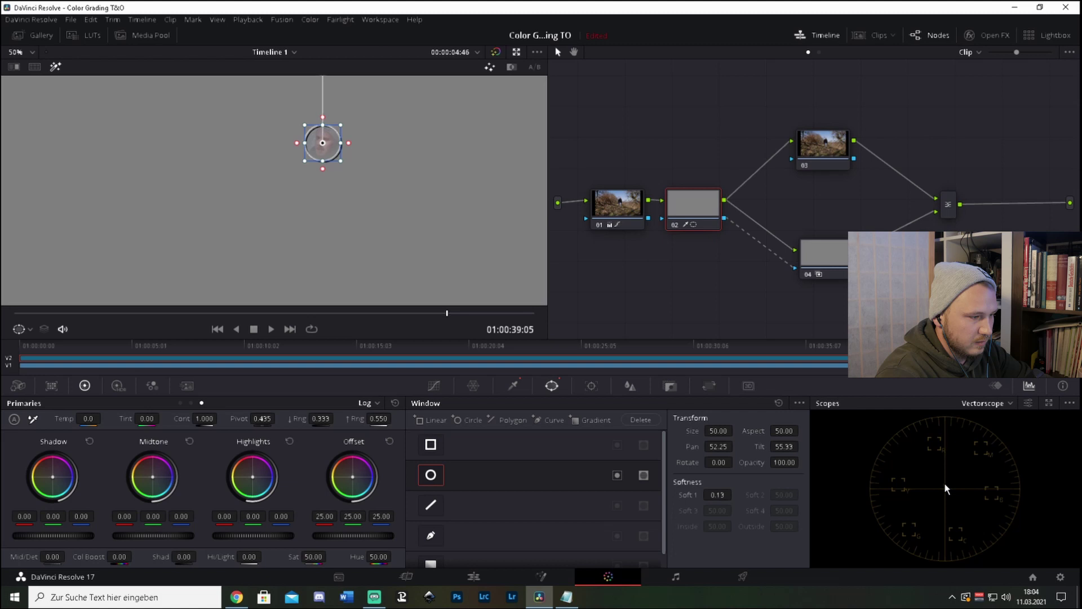
left_click(1028, 403)
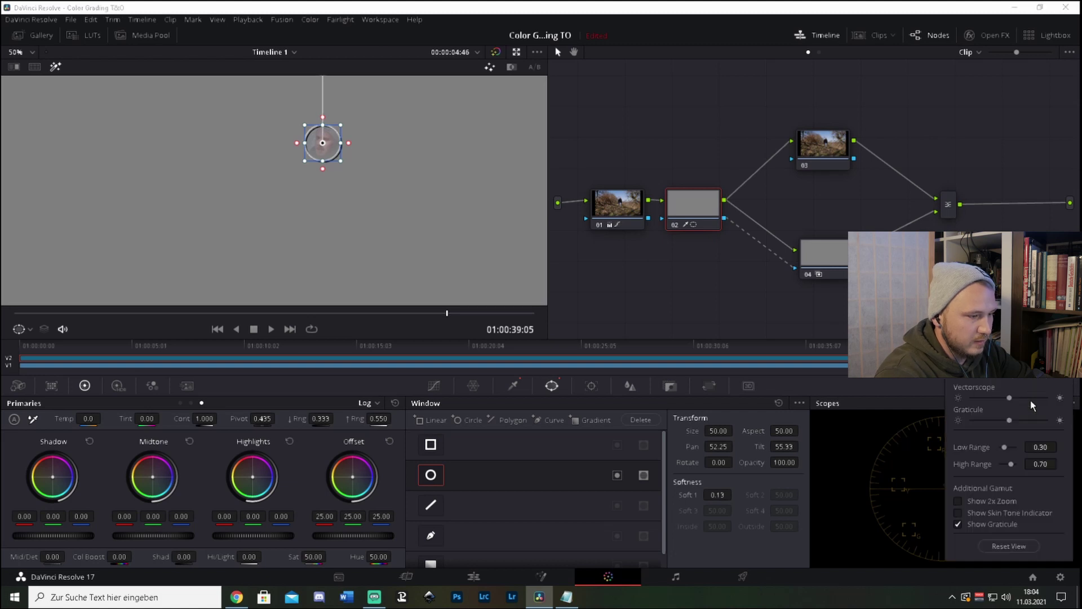
left_click(959, 513)
left_click(891, 398)
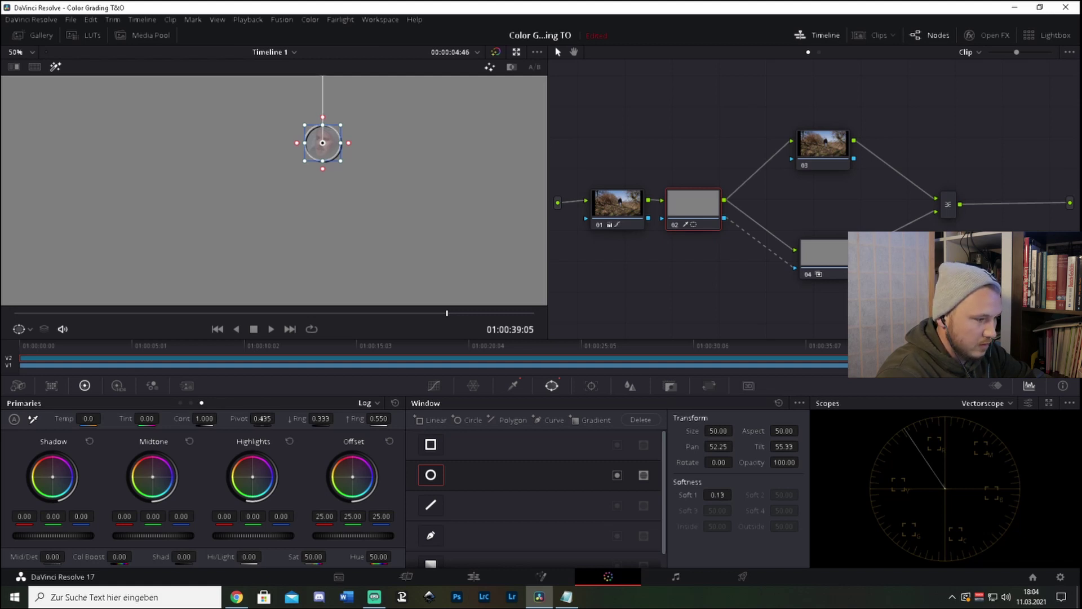
- Shift node 02's midtones to blue -0.07 and its shadows to blue -0.04
left_click_drag(152, 476, 153, 478)
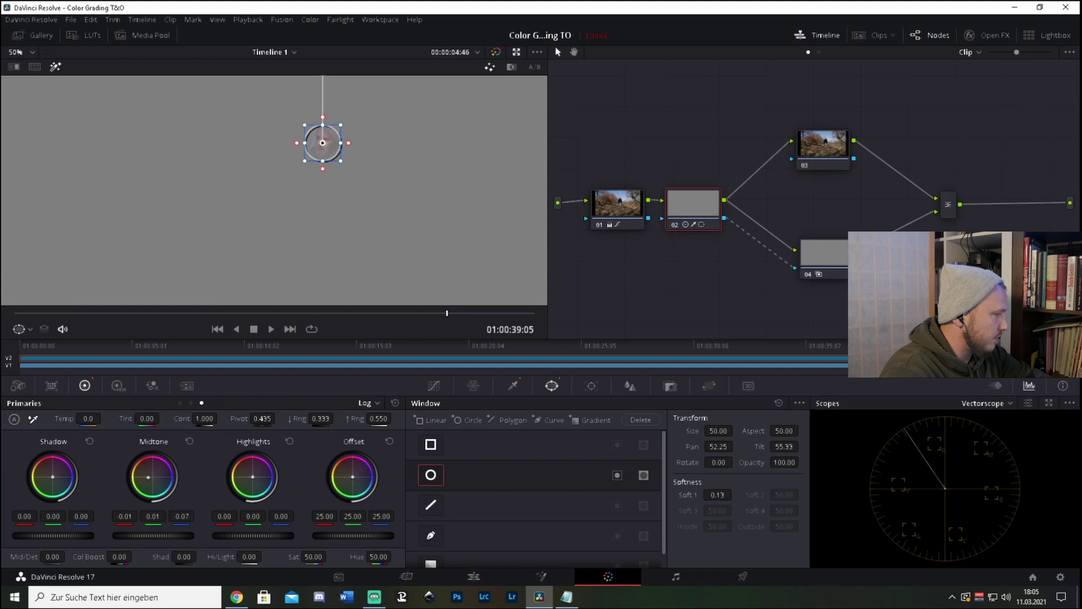
left_click_drag(52, 481, 52, 479)
left_click_drag(53, 477, 56, 478)
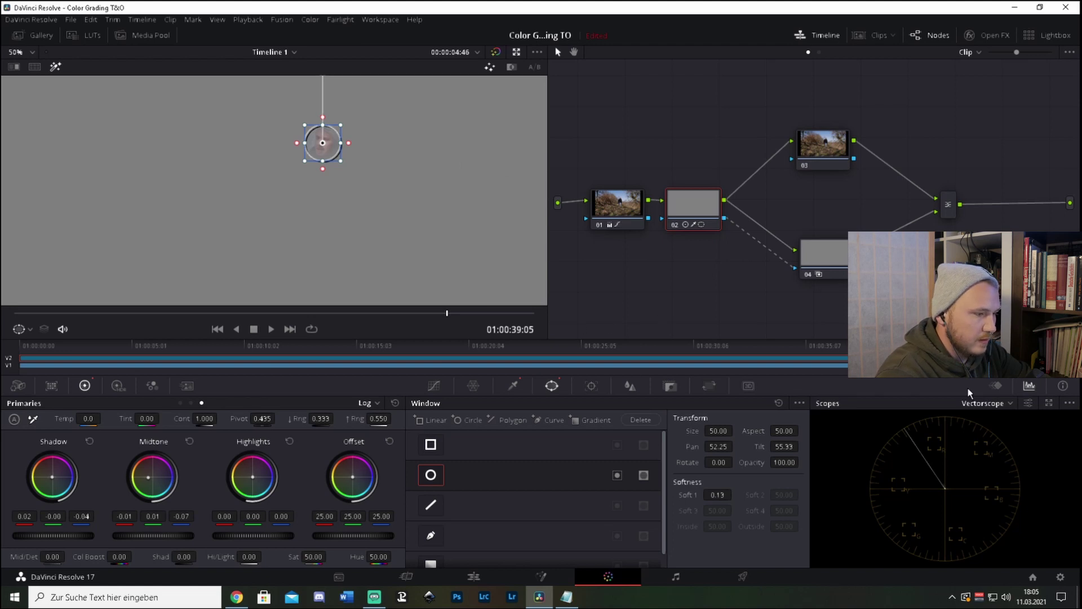
- Turn the window overlay off, disable Highlight mode, and select node 03
left_click(30, 329)
left_click(41, 345)
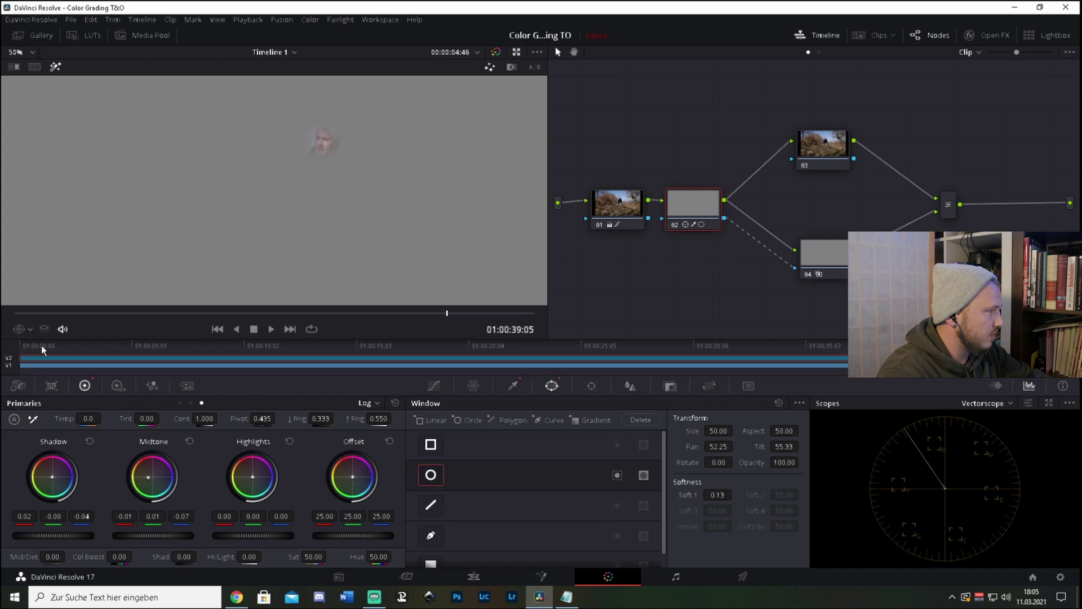
left_click(57, 69)
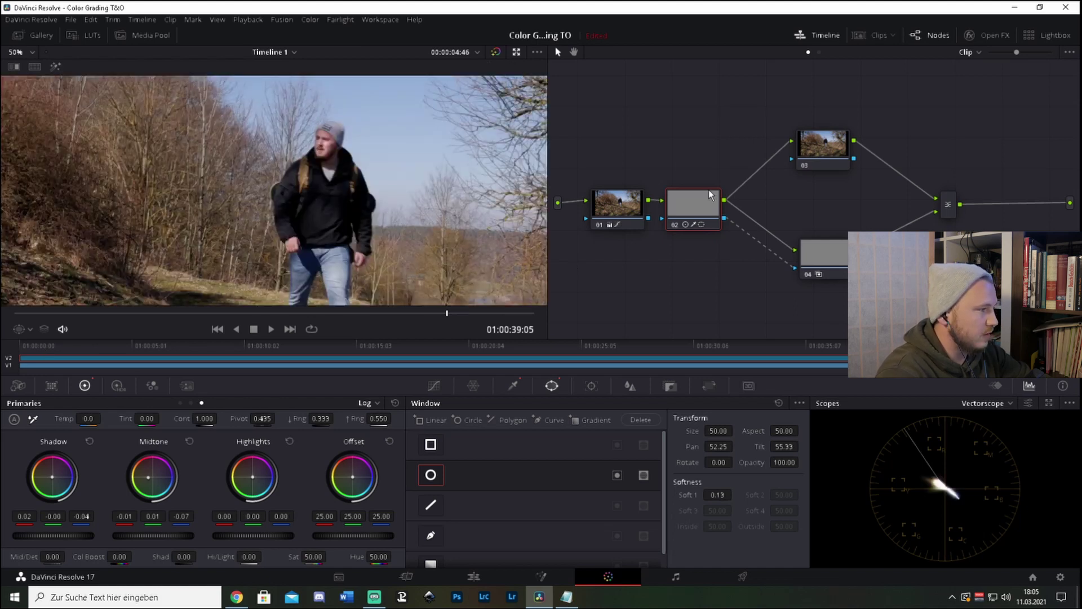
left_click(827, 152)
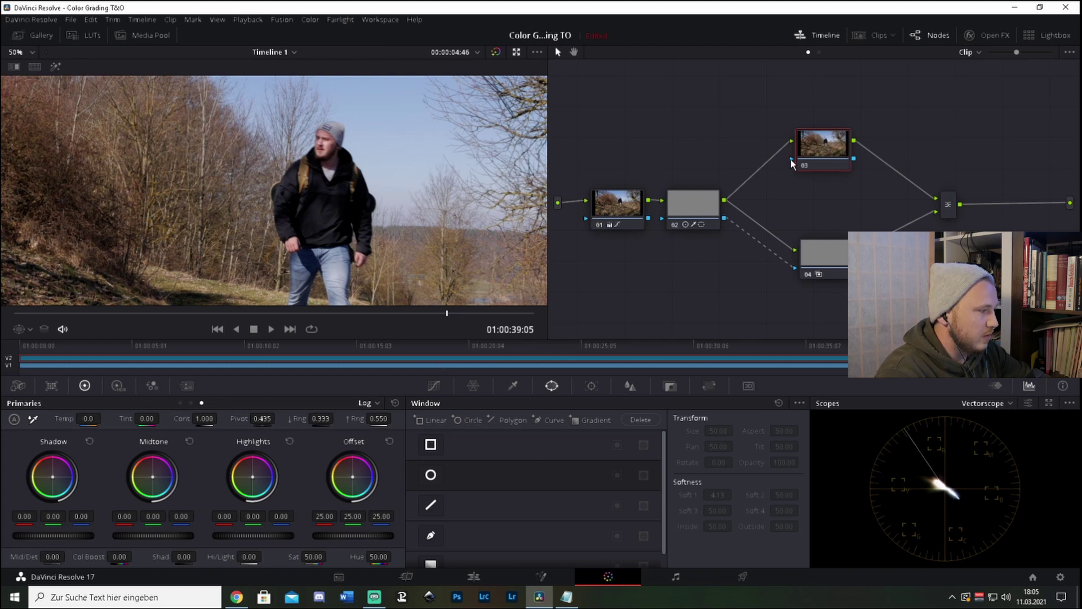
- Show node 03's Curves, fit the viewer, and add shadow points on the red curve
left_click(433, 386)
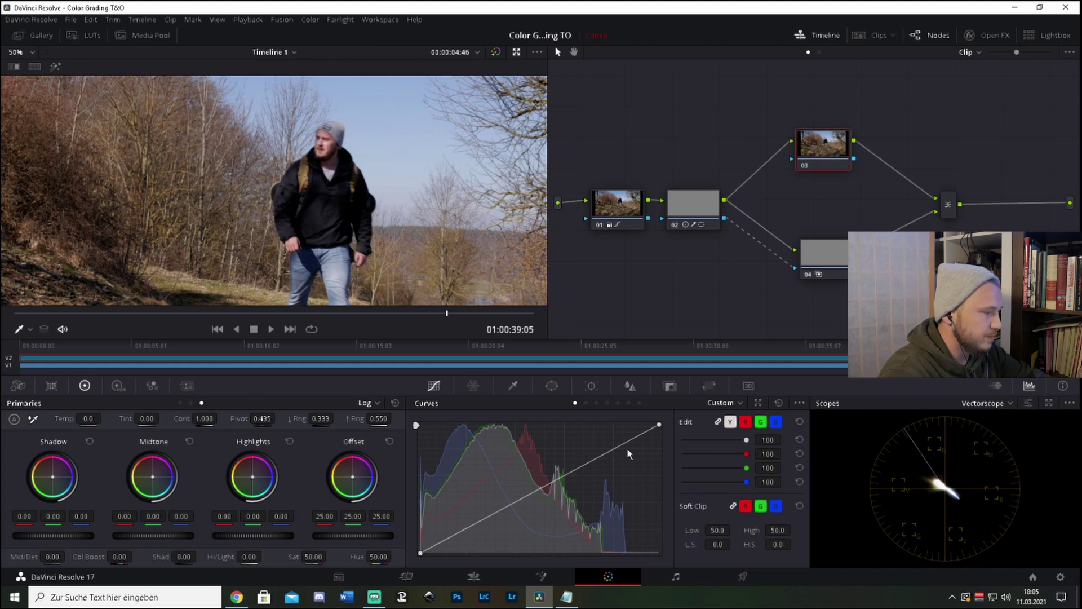
left_click(746, 422)
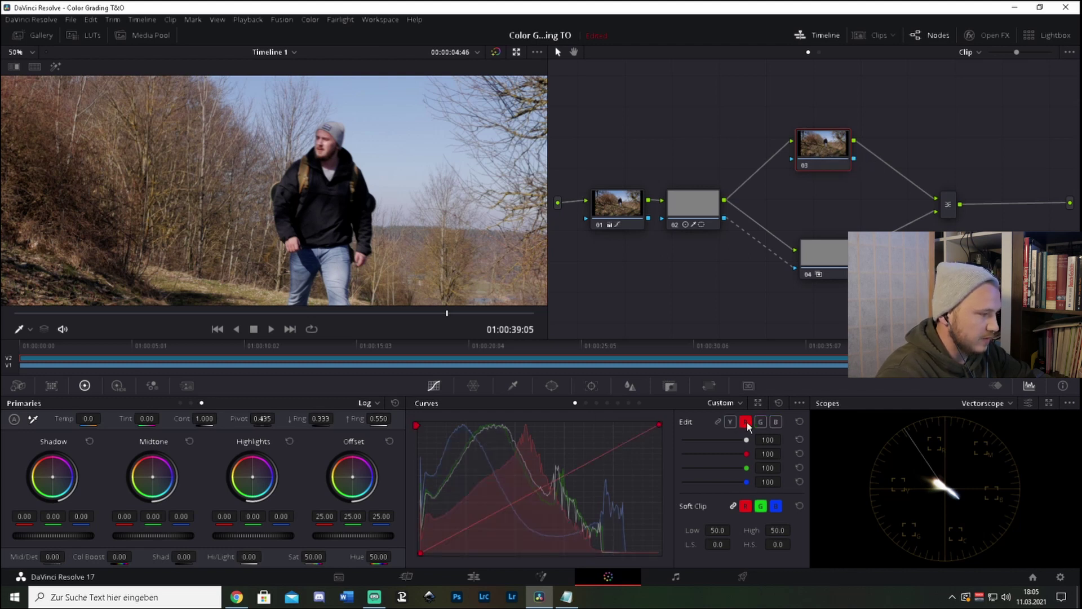
left_click(462, 531)
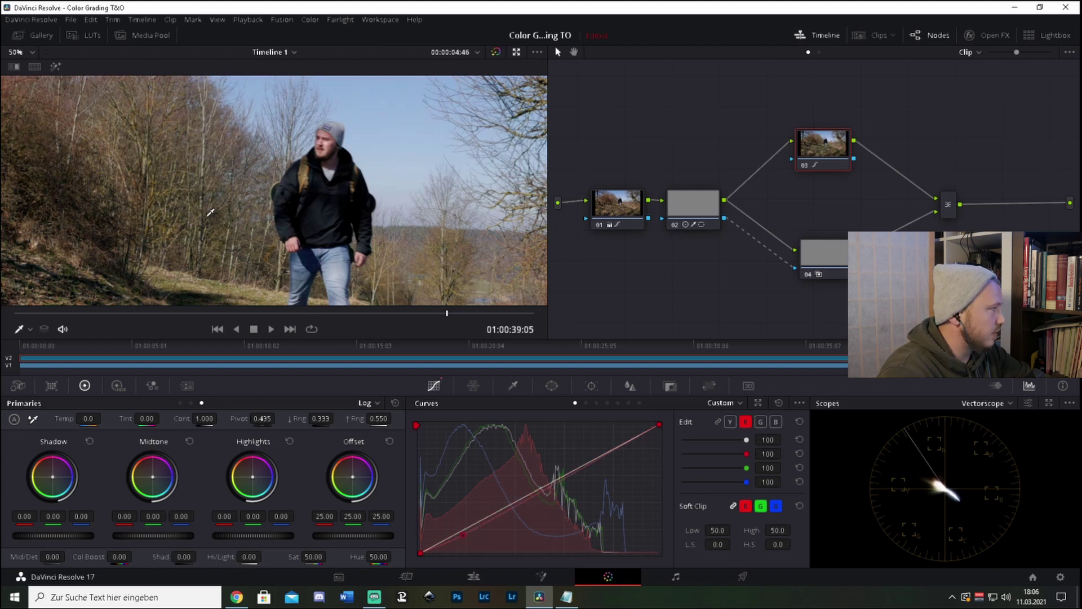
left_click(31, 53)
left_click(32, 72)
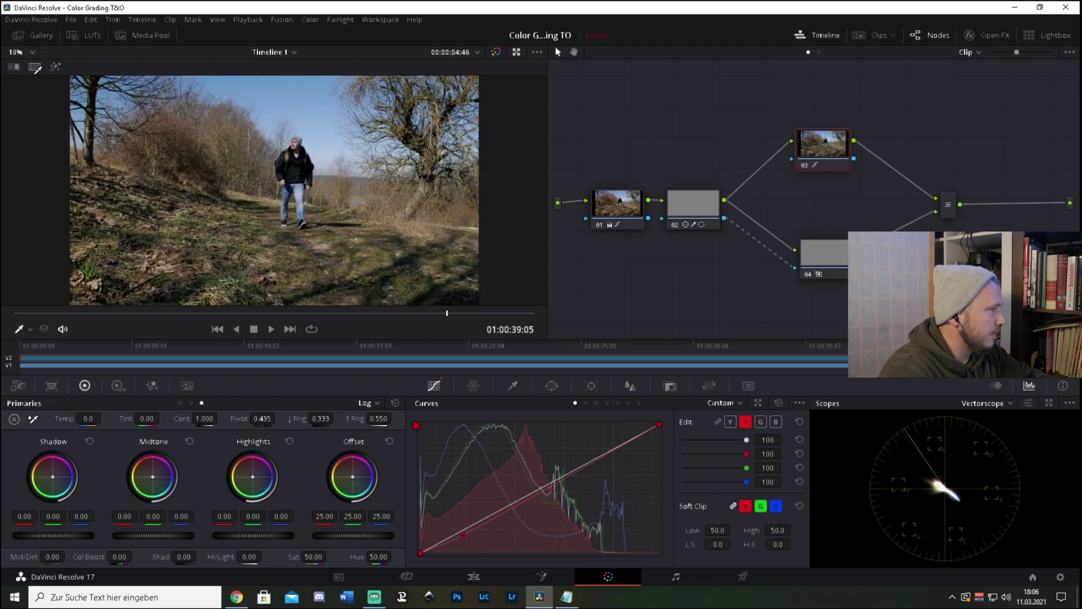
left_click(465, 536)
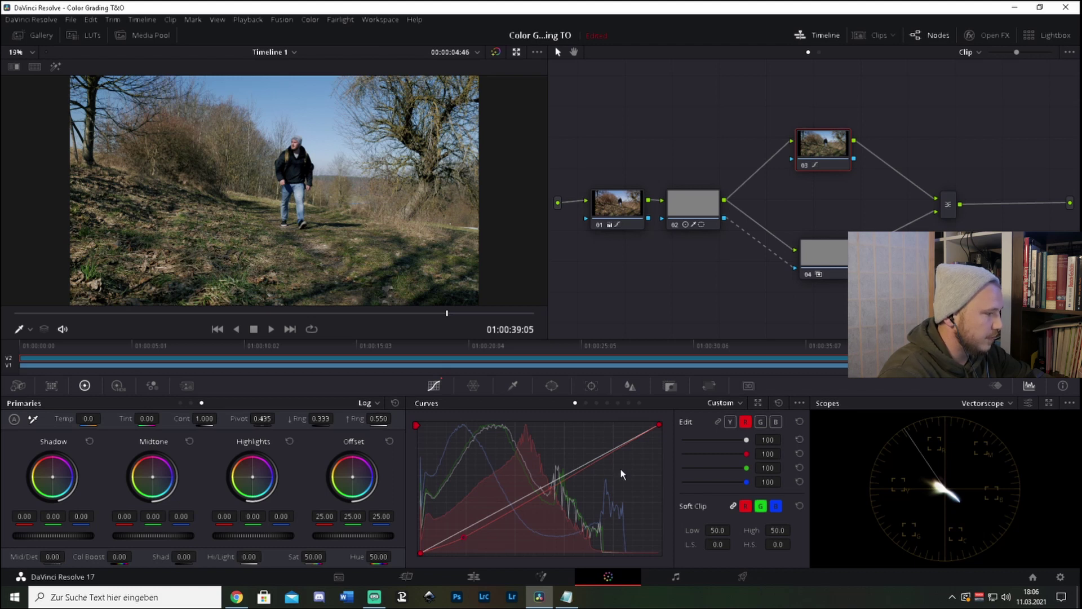
- Add blue and green curve points, lift the green midtones, and pull the red shadows down
left_click(776, 421)
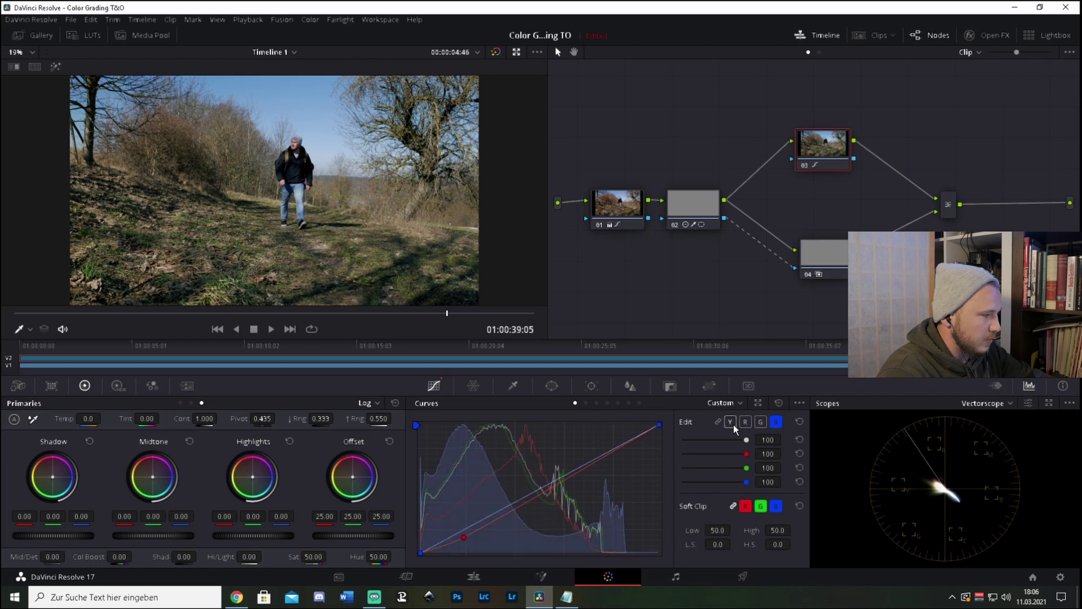
left_click(461, 530)
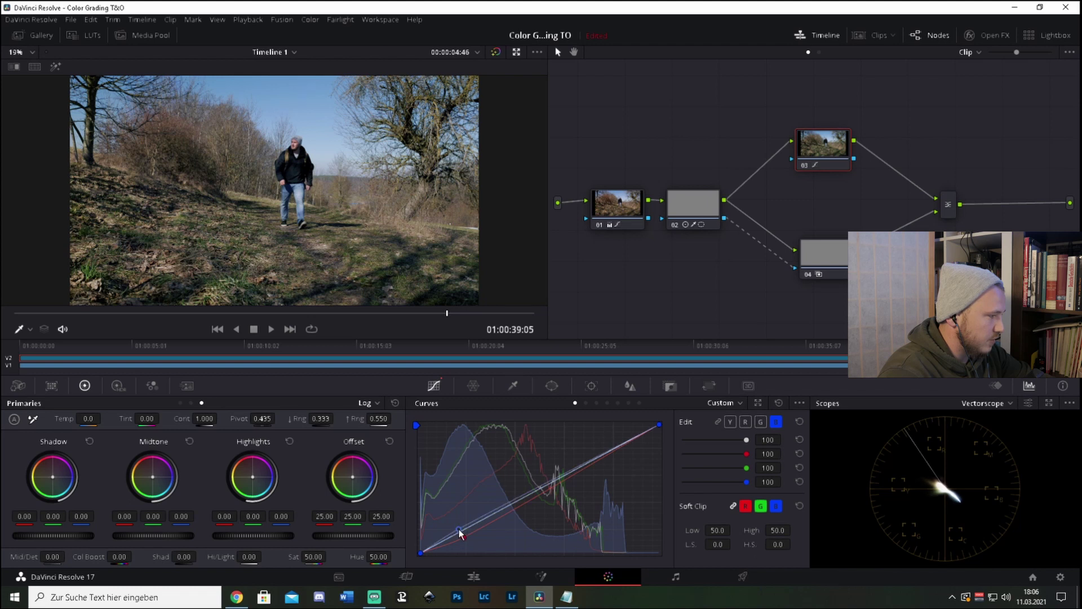
left_click(562, 474)
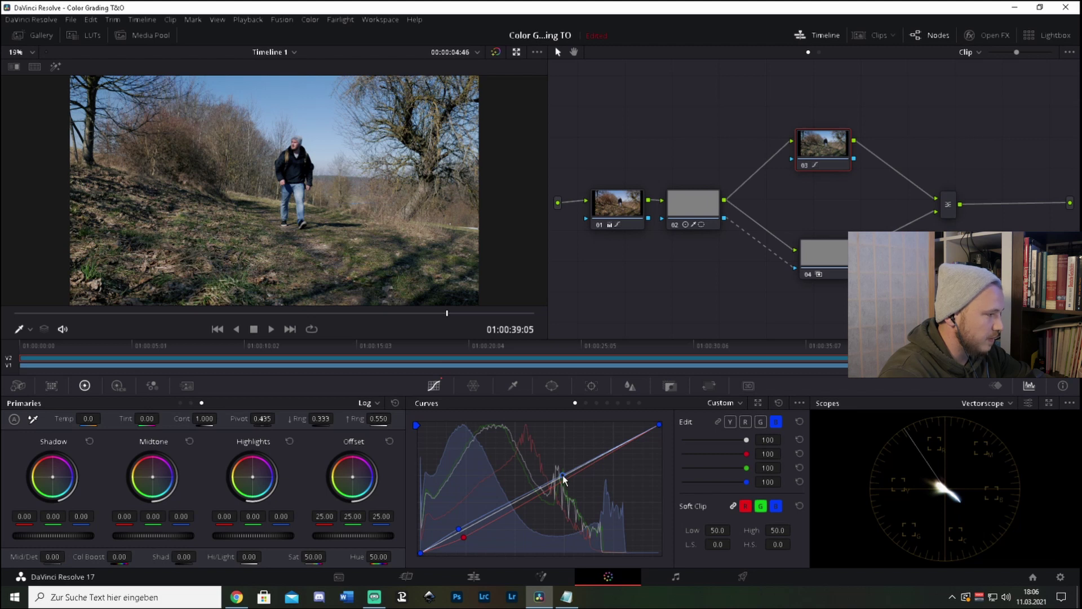
left_click(761, 422)
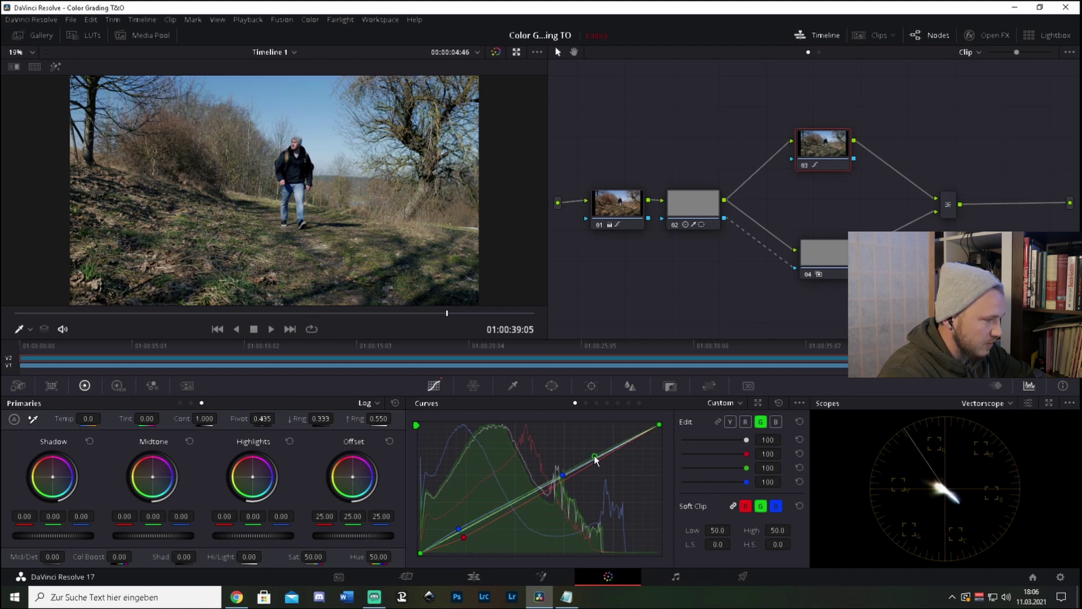
left_click_drag(594, 458, 595, 460)
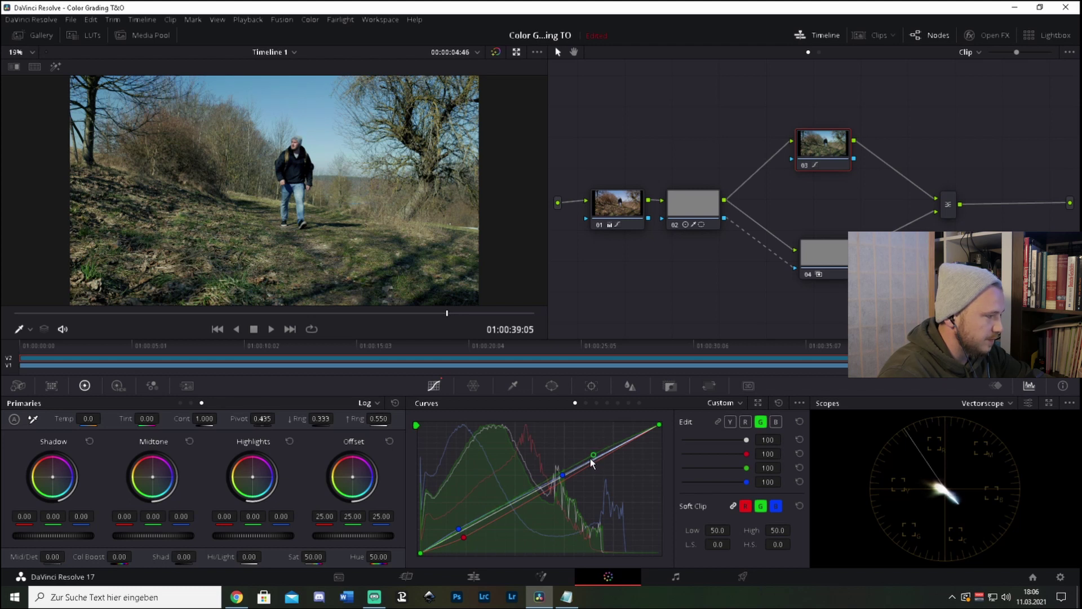
left_click(526, 493)
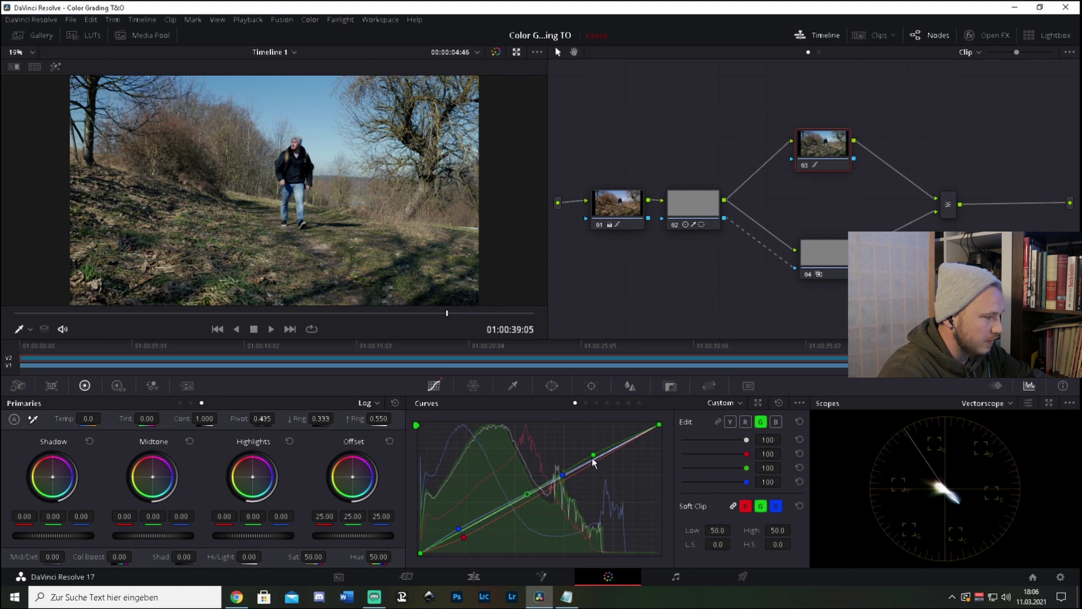
left_click(463, 536)
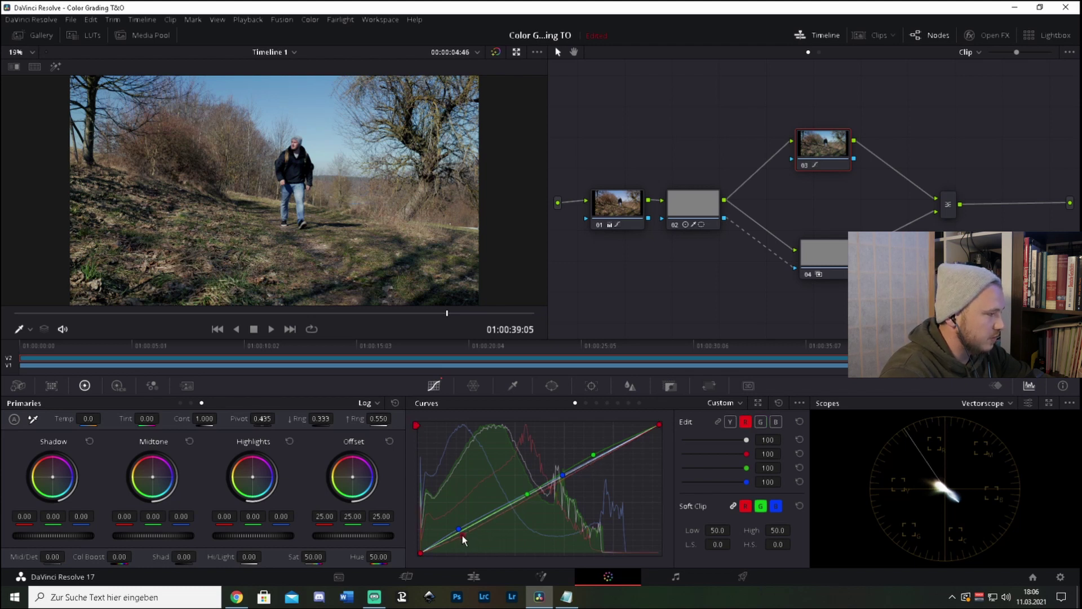
mouse_move(462, 535)
left_mouse_down()
mouse_move(476, 562)
mouse_move(462, 537)
left_mouse_up()
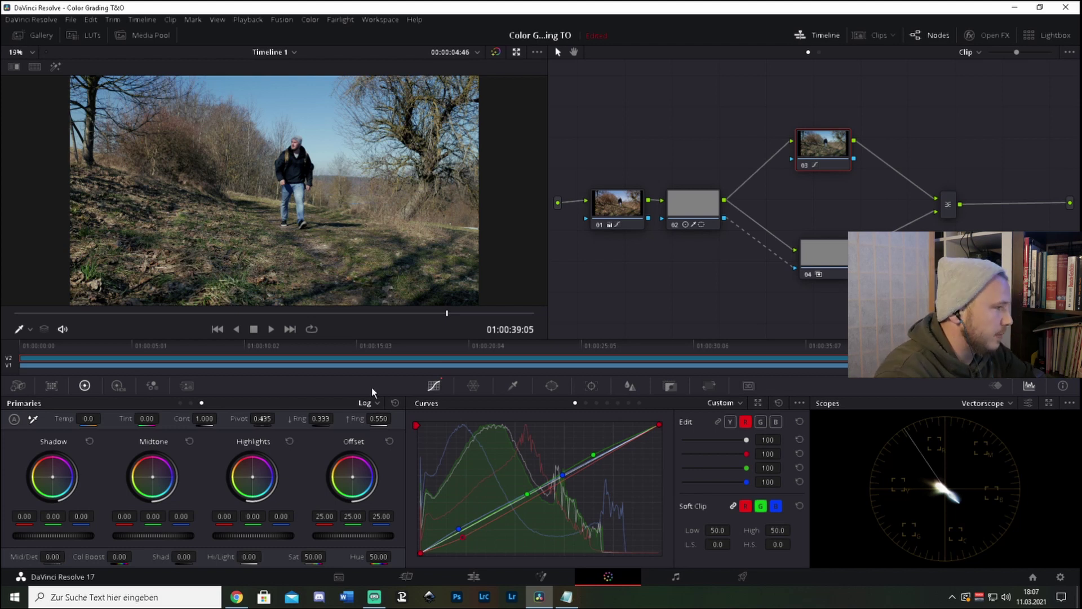
- Reset node 03 to neutral and push its log shadows toward blue, about 0.07/0.04/0.17
right_click(810, 148)
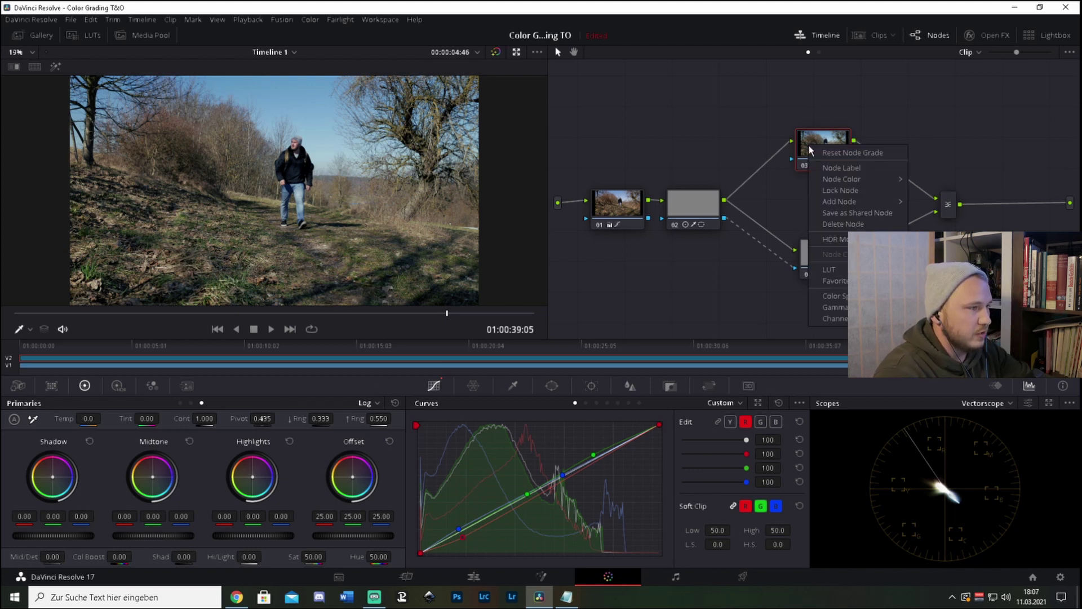
left_click(844, 154)
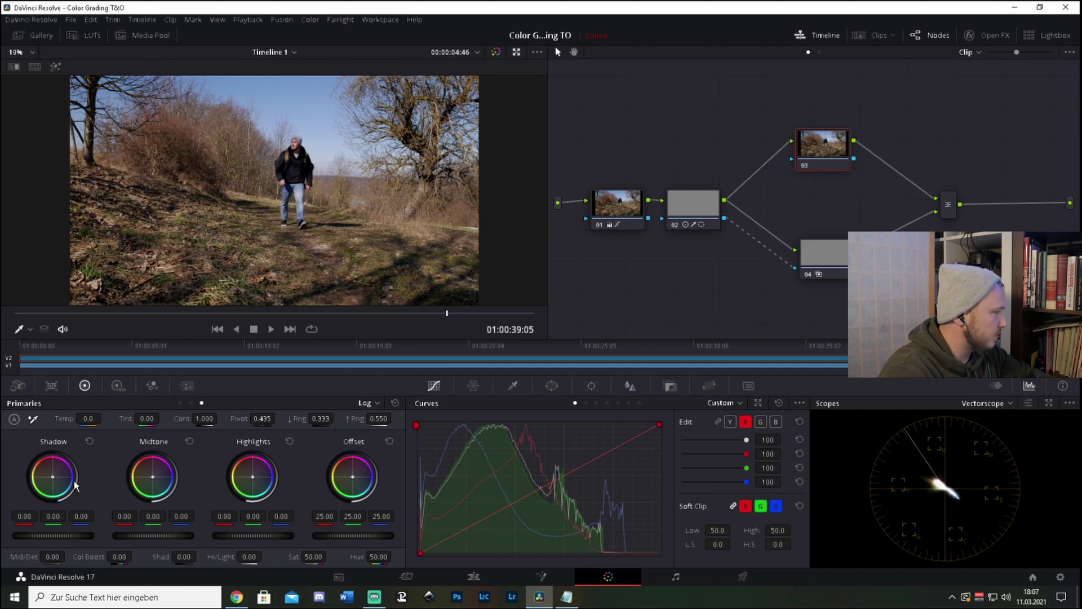
left_click_drag(52, 476, 54, 476)
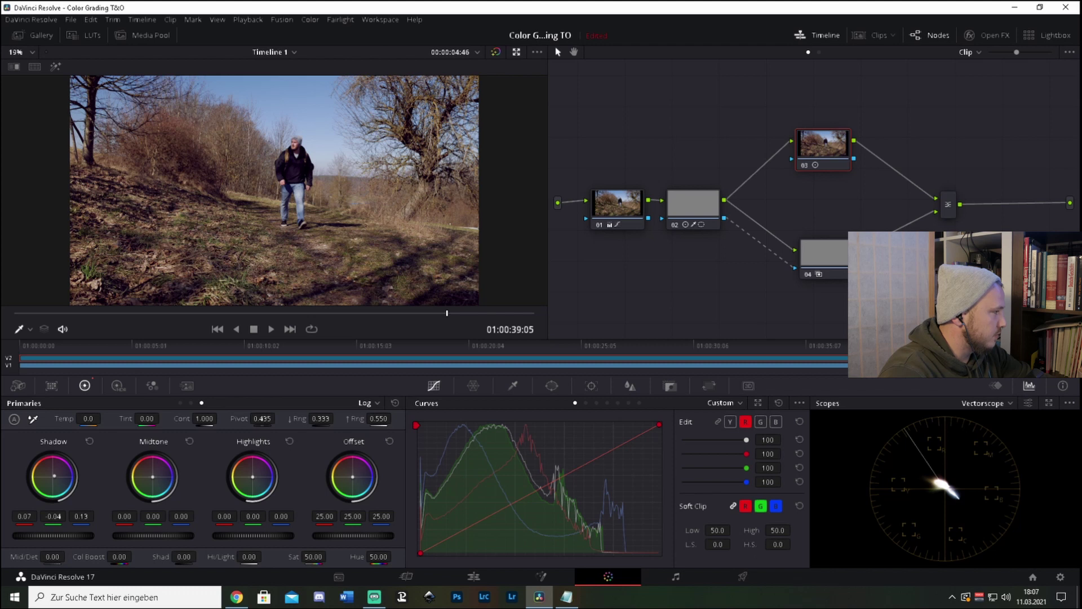
left_click_drag(54, 476, 54, 476)
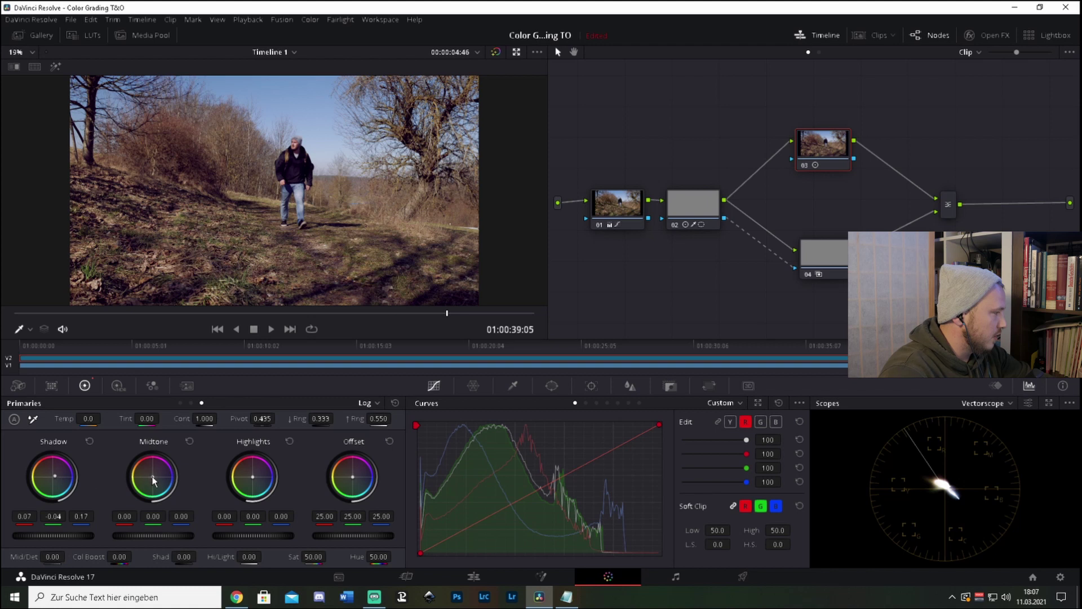
- Tint node 03's log midtones toward teal, settling at 0.17/0.04/0.10
left_click_drag(153, 481, 153, 481)
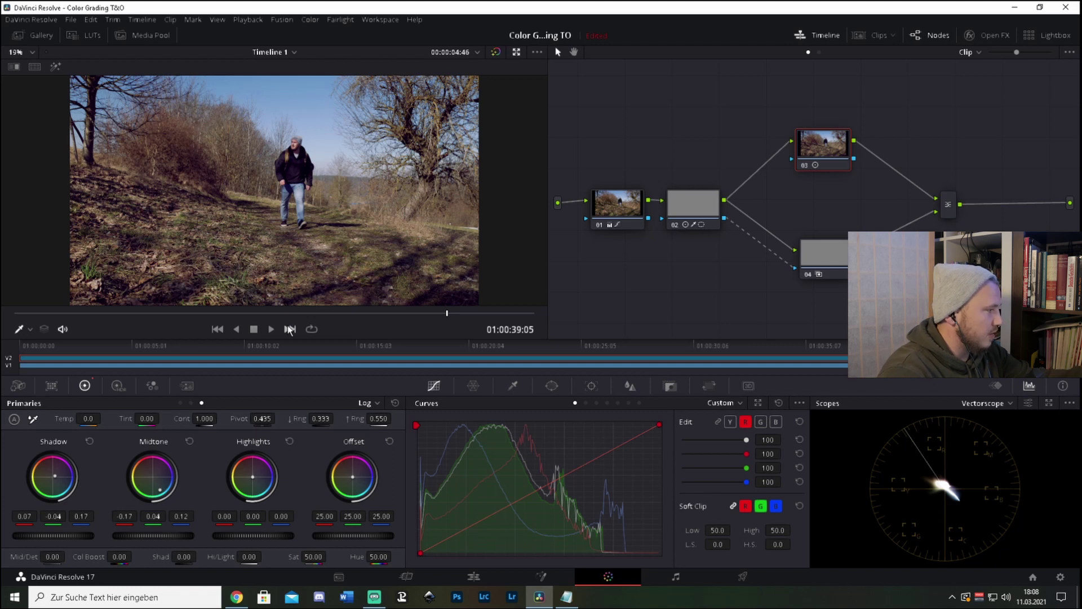
left_click_drag(164, 502, 161, 489)
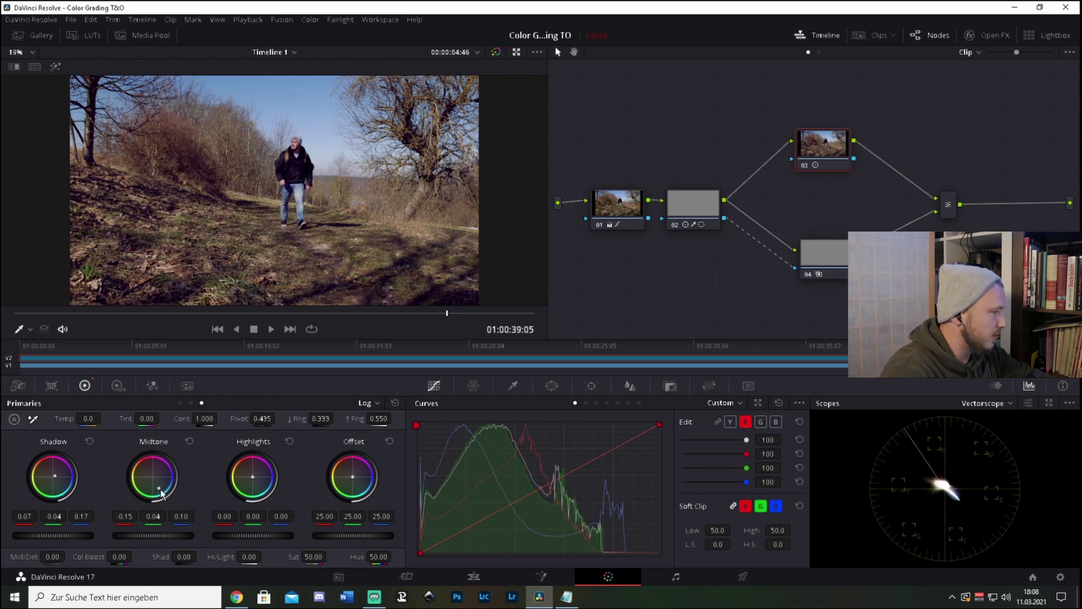
left_click_drag(162, 494, 160, 492)
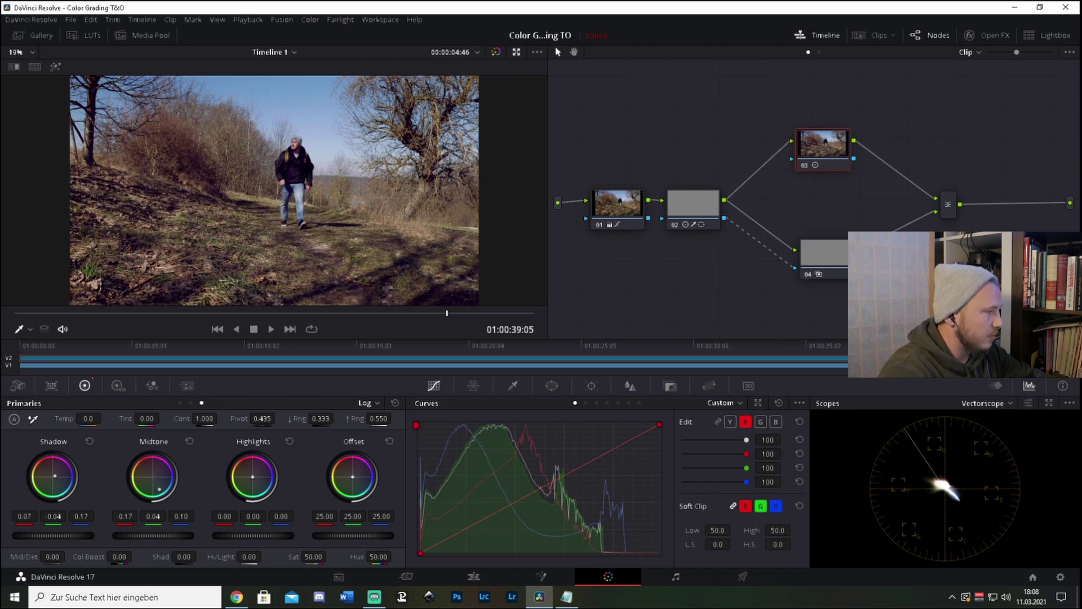
- Set Low Range to 0.112 and cool node 03's highlights to 0.05/0.03/0.20
left_click_drag(321, 418, 310, 419)
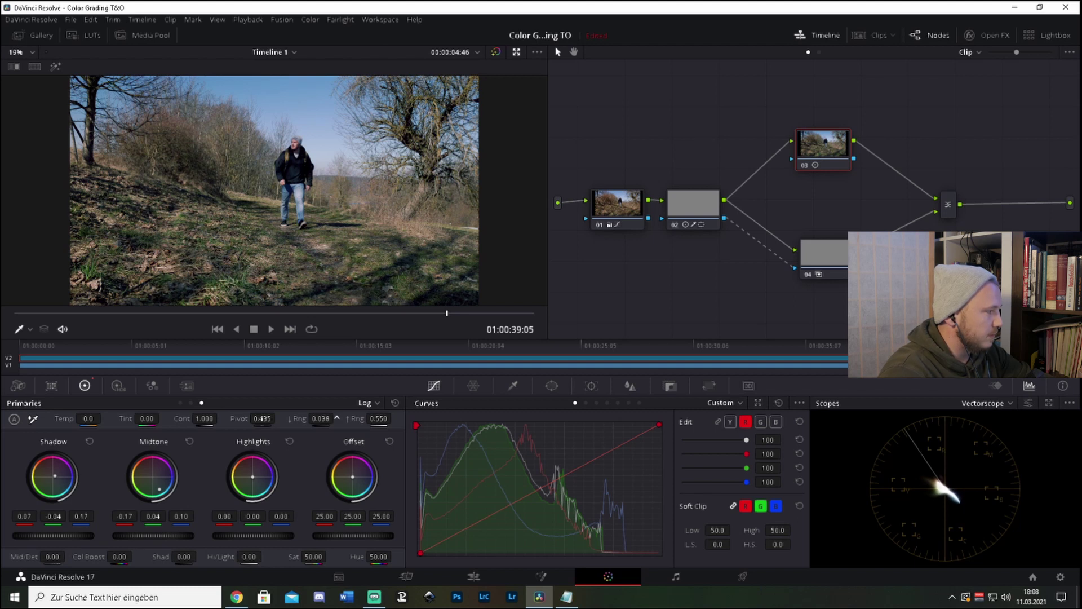
left_click_drag(310, 419, 314, 418)
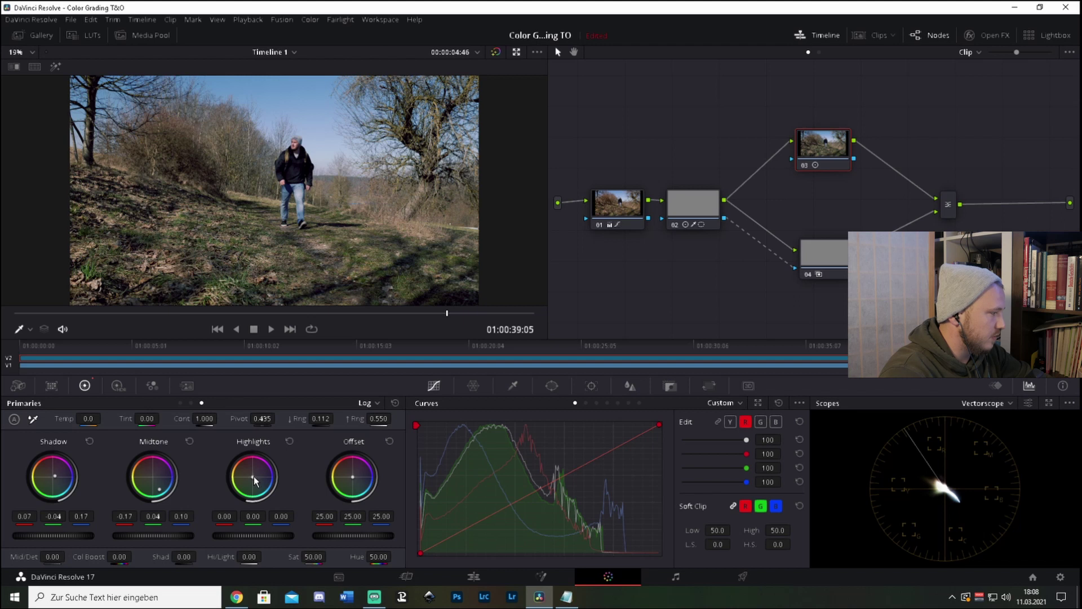
left_click_drag(253, 476, 258, 474)
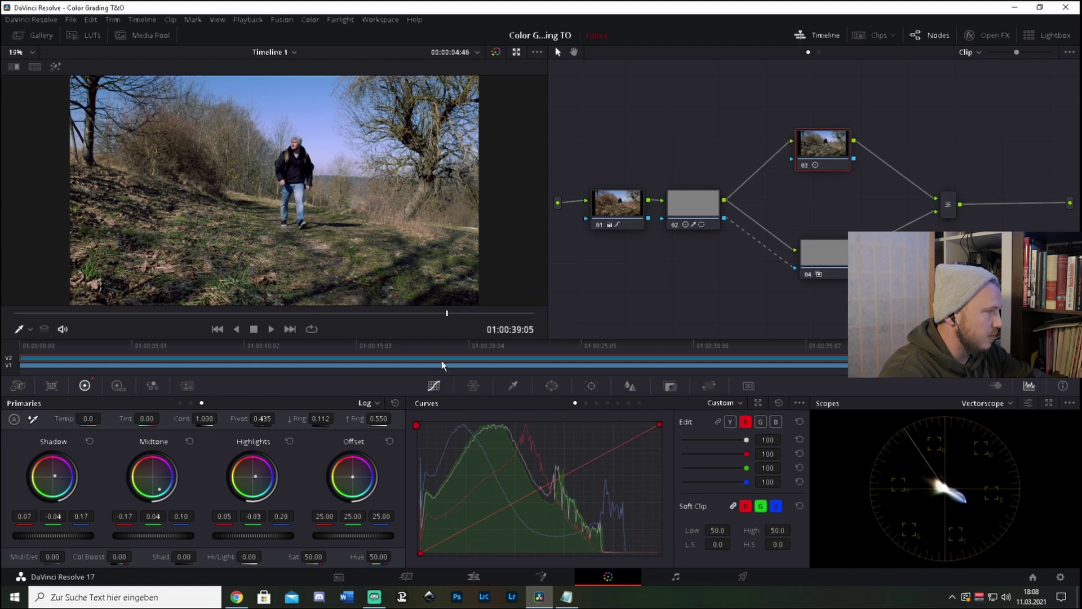
- Add serial node 05 after node 03 and shift its highlights to 0.06/0.00/0.15
right_click(823, 149)
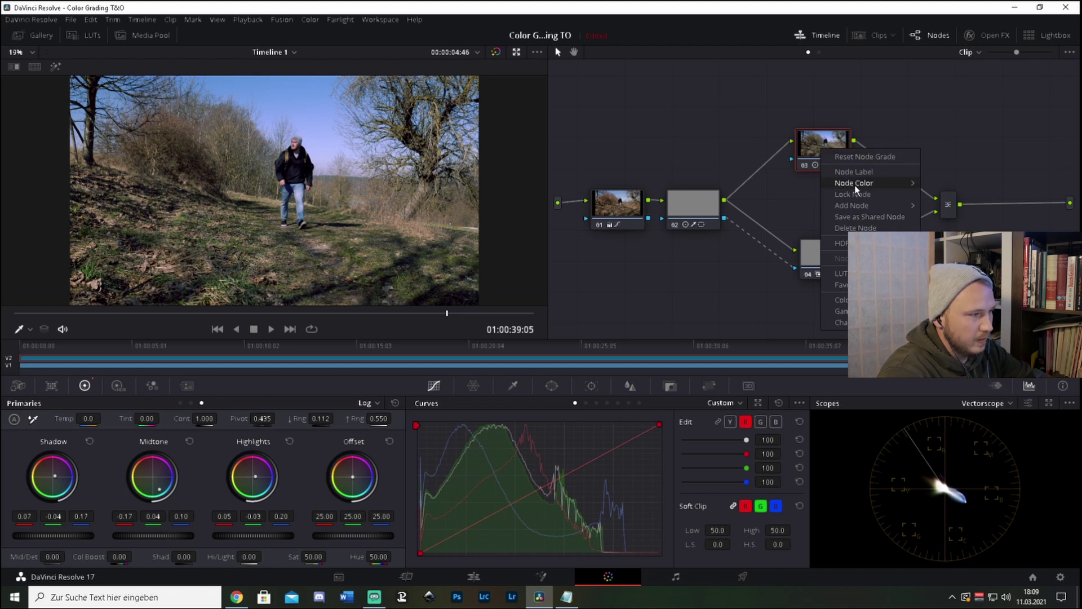
mouse_move(889, 205)
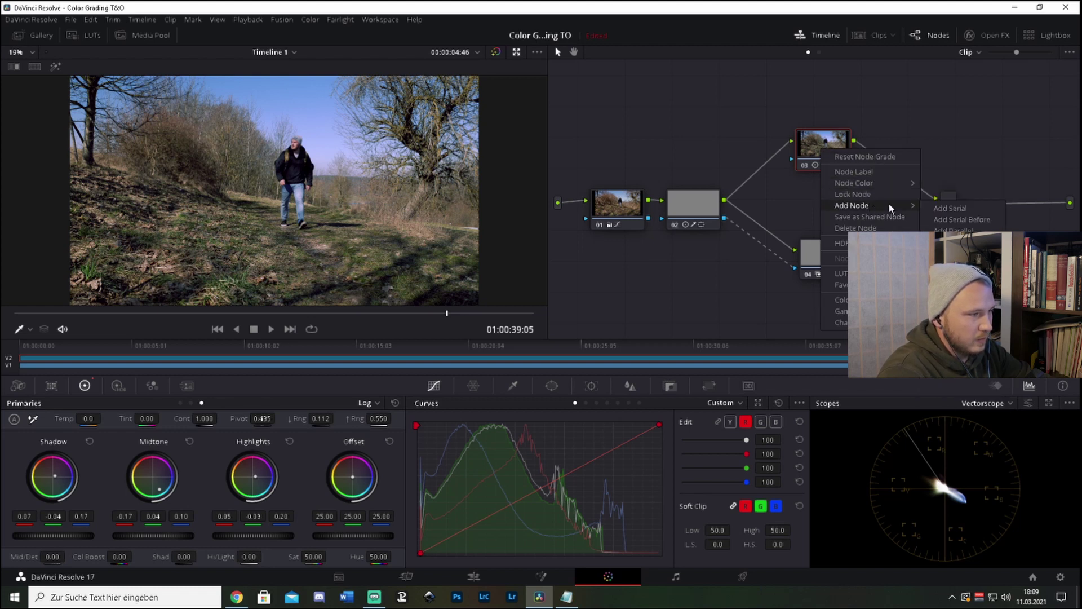
left_click(946, 208)
left_click_drag(820, 107, 864, 156)
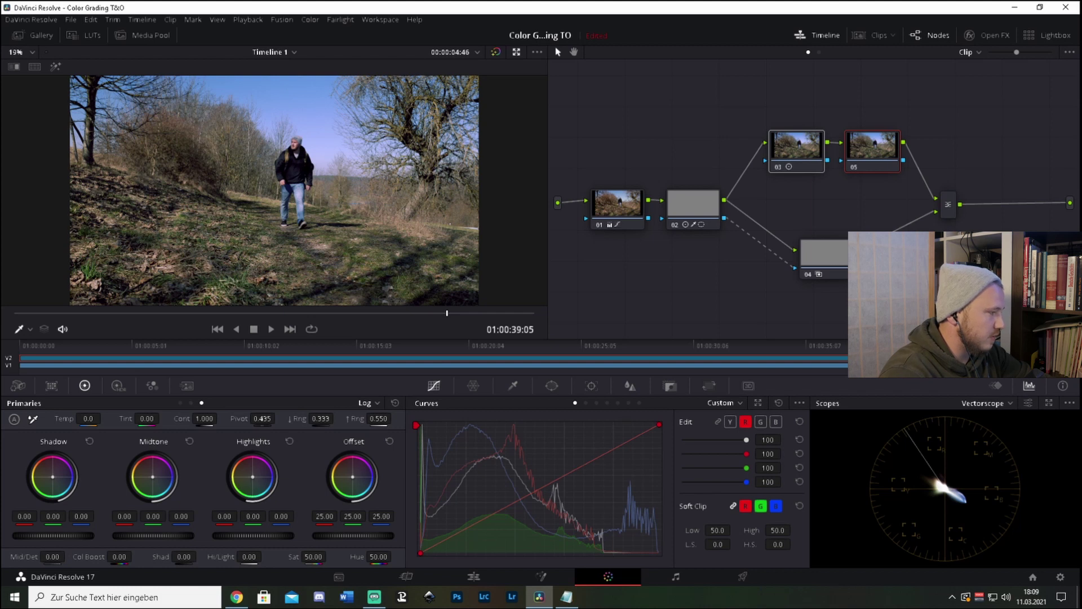
left_click_drag(252, 476, 252, 477)
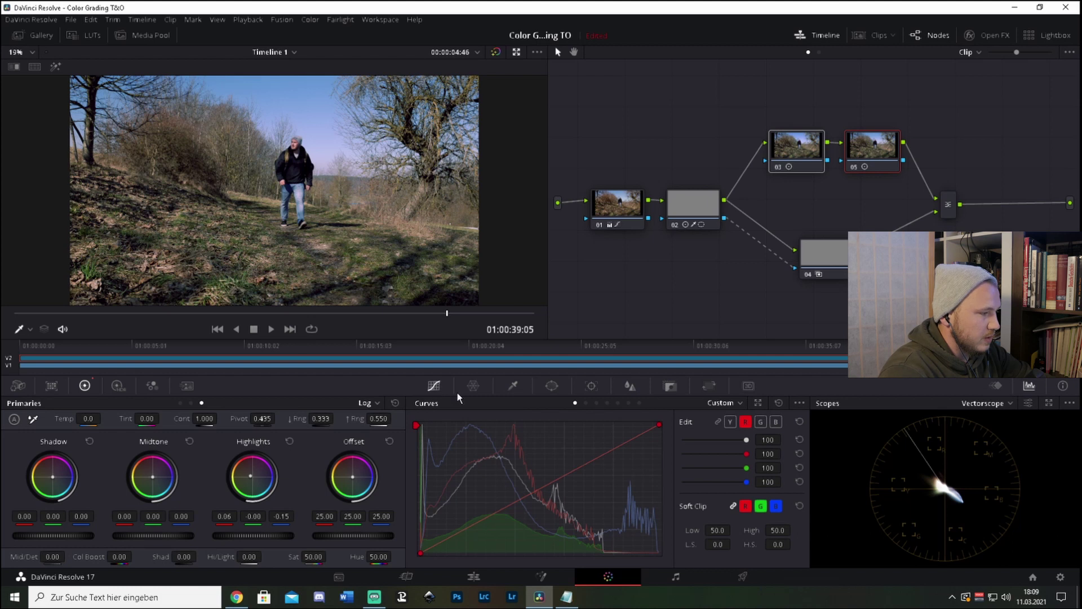
- Switch node 05's curve to luma (Y) and pull down a point in the shadows
left_click(731, 422)
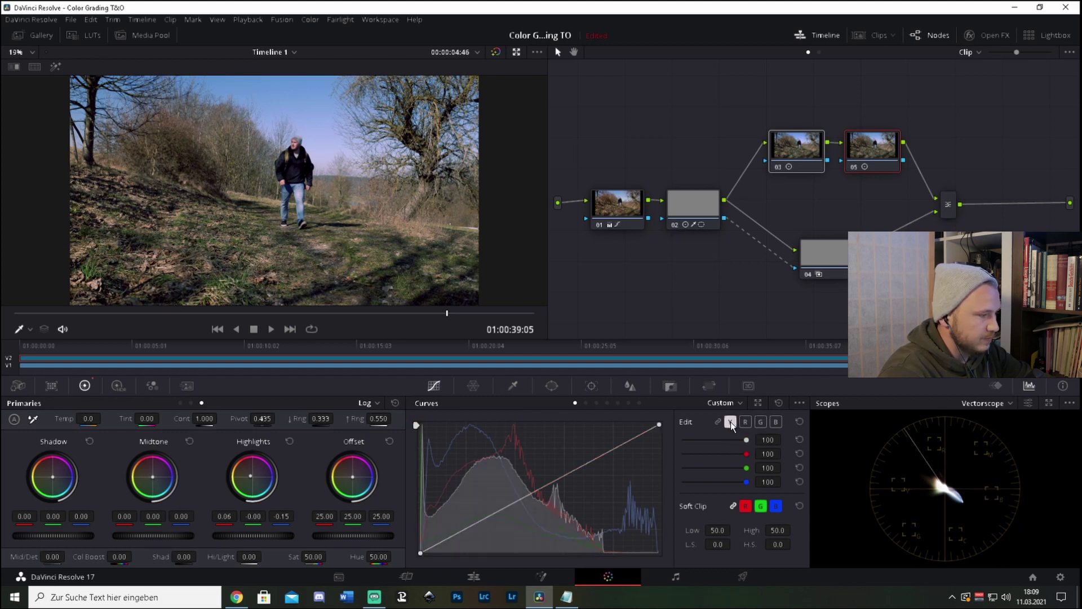
mouse_move(469, 530)
left_mouse_down()
mouse_move(476, 536)
mouse_move(458, 539)
mouse_move(455, 527)
mouse_move(472, 531)
mouse_move(453, 539)
left_mouse_up()
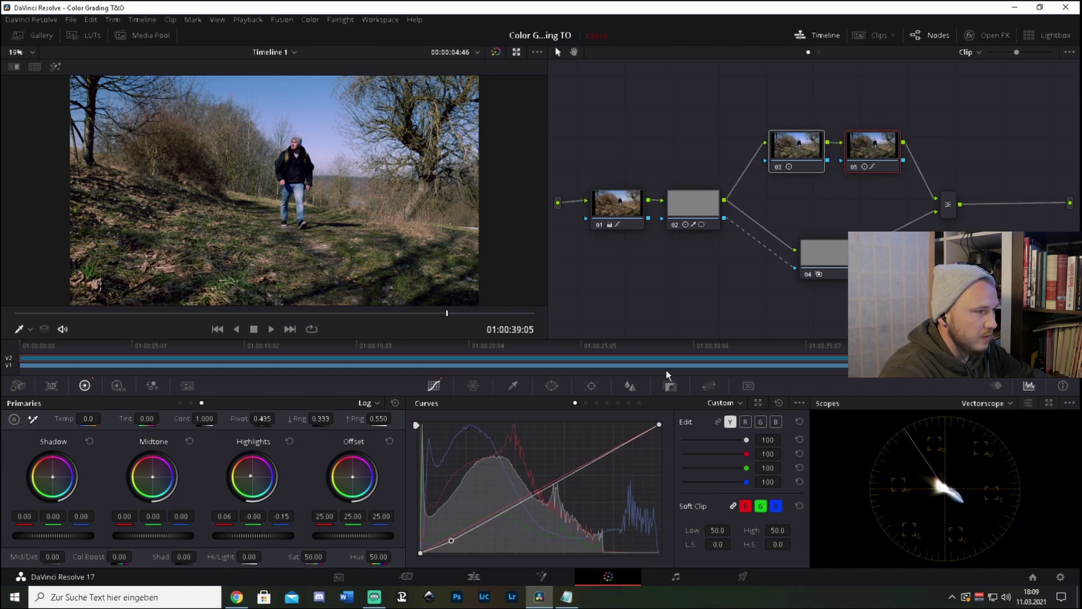
- On the Edit page, select the Adjustment Clip on V2 and disable it
left_click(474, 576)
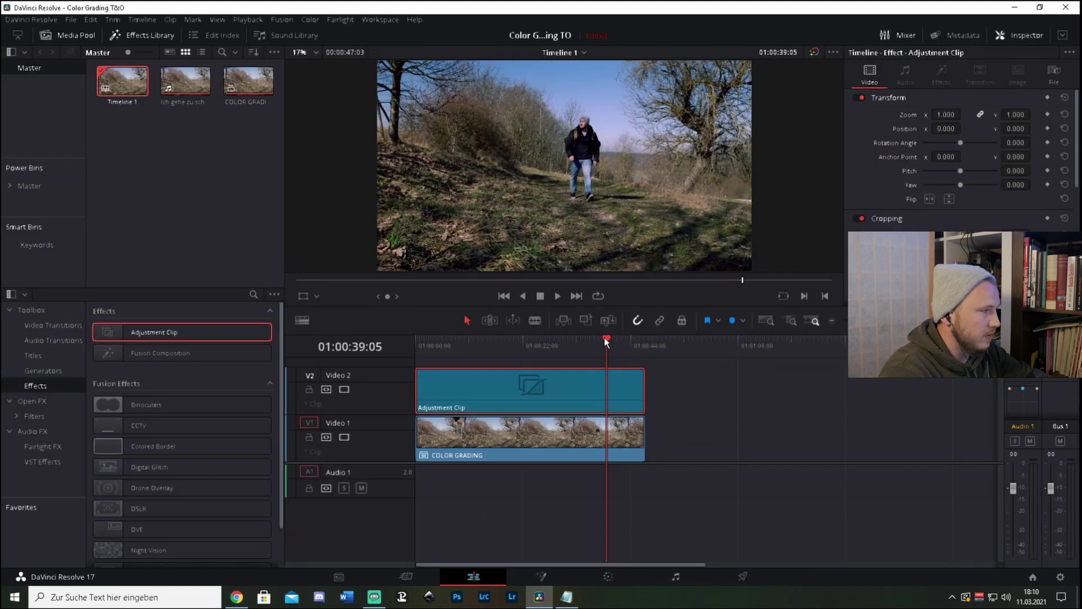
left_click_drag(605, 338, 469, 341)
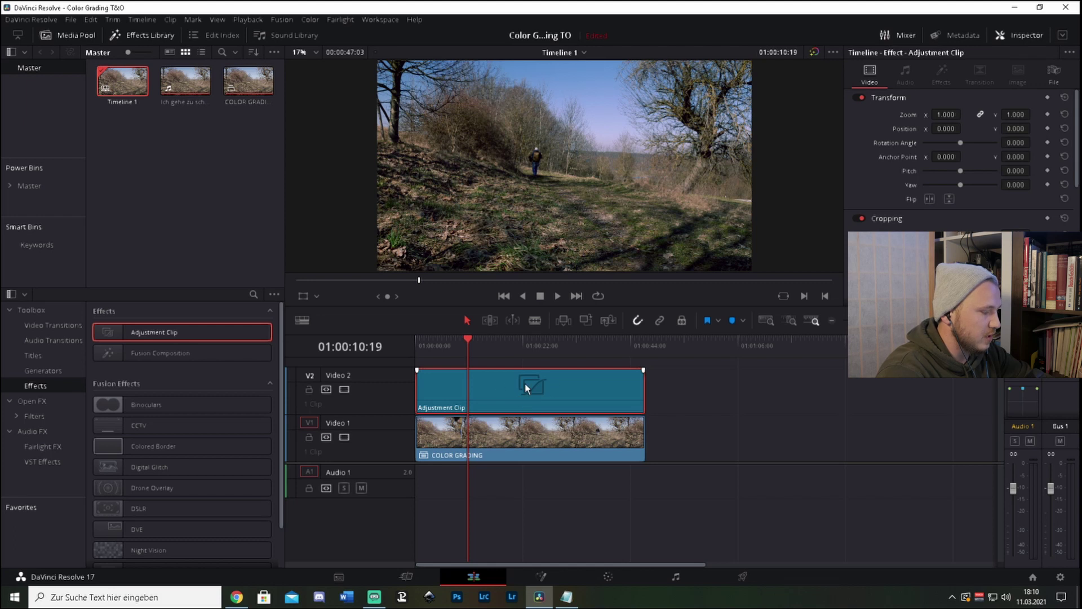
left_click(528, 434)
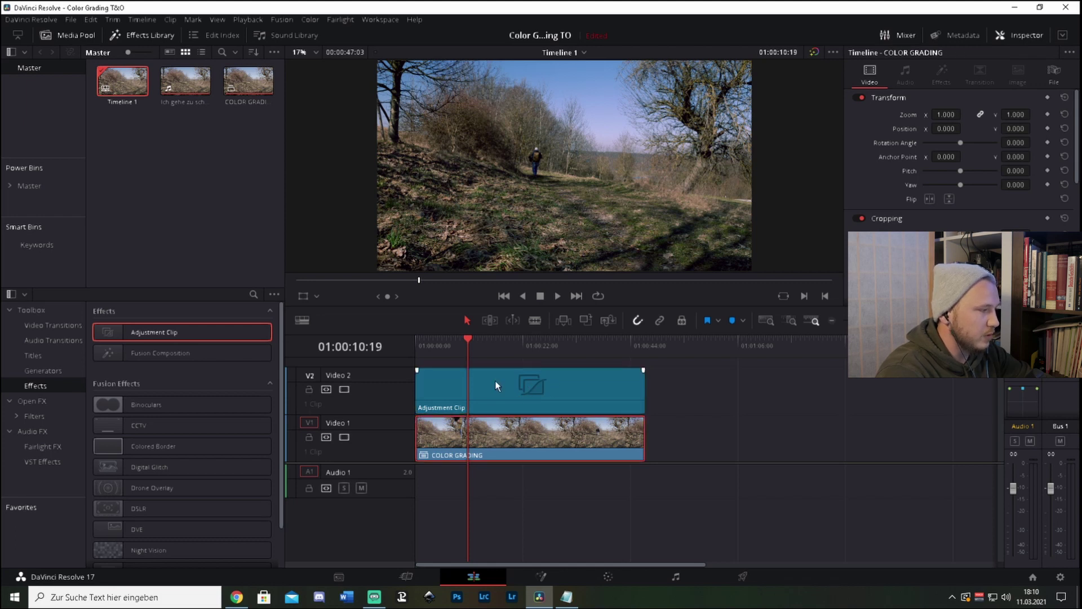
left_click(530, 391)
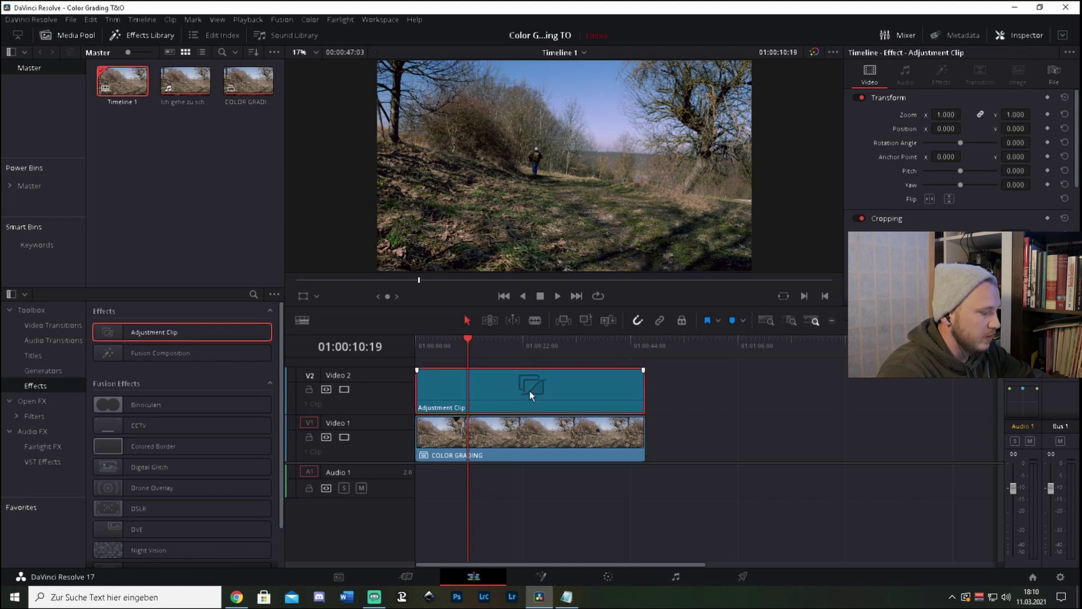
key("d")
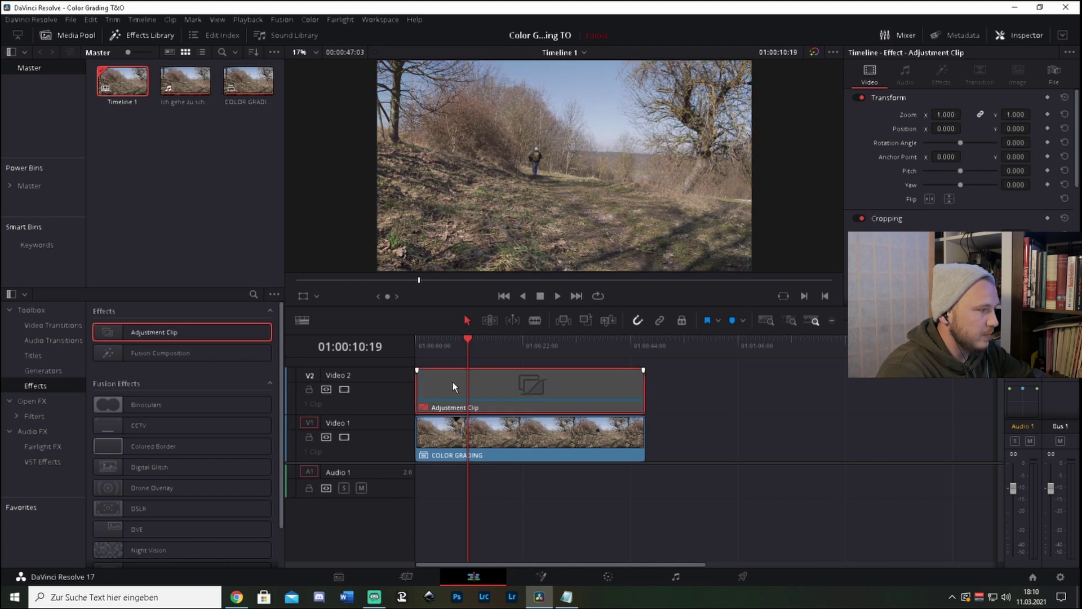
- From the timeline start, scrub the clip and toggle the Adjustment Clip to compare before/after
left_click(466, 342)
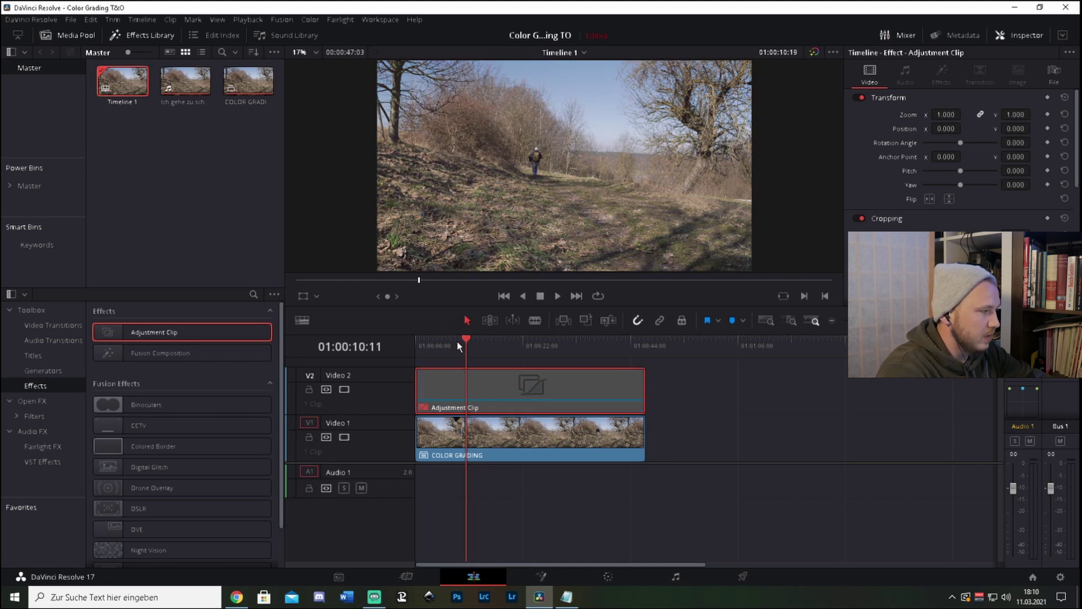
key("Home")
left_click_drag(413, 336, 570, 360)
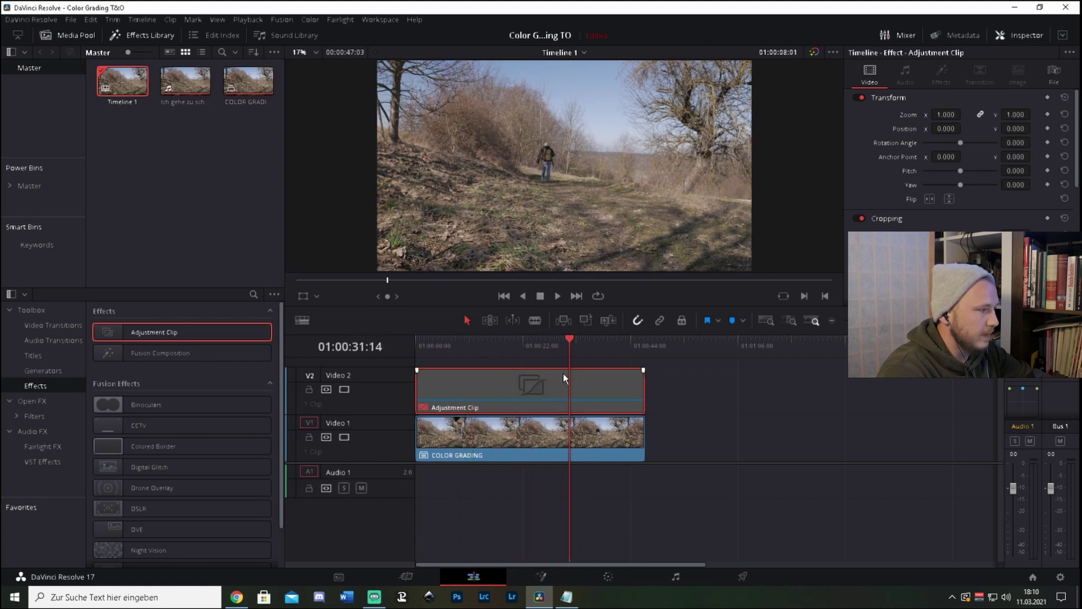
key("d")
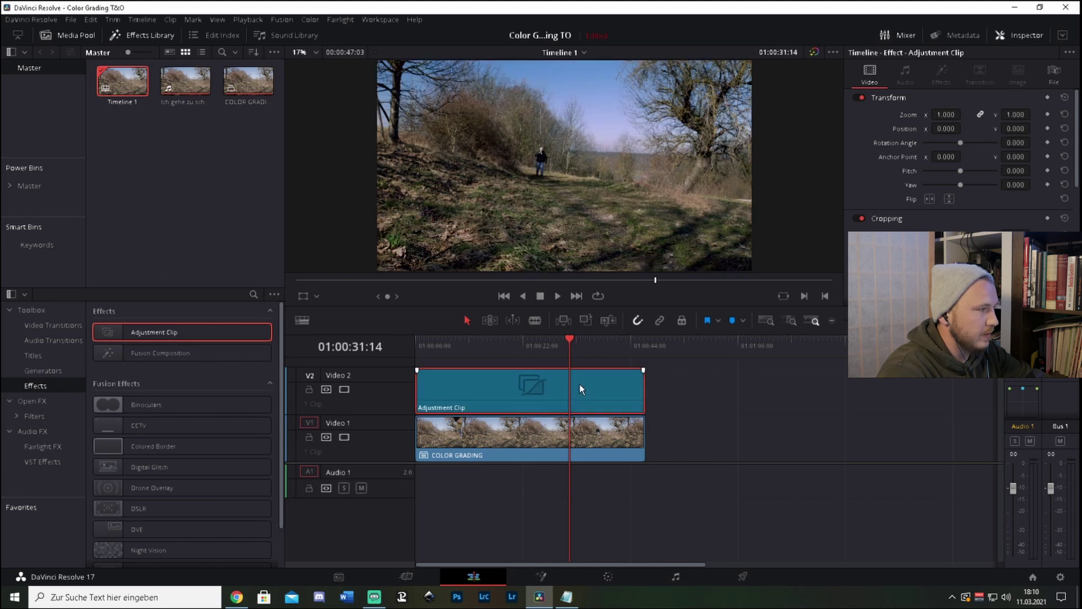
key("d")
key("d")
key("d")
key("d")
key("d")
key("d")
key("d")
key("d")
key("d")
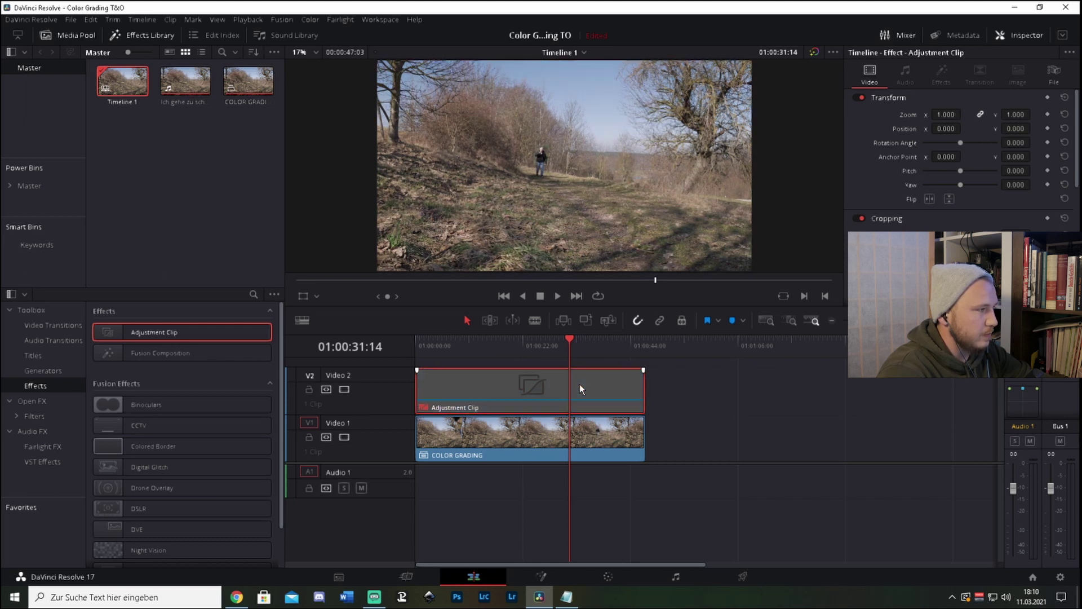
key("d")
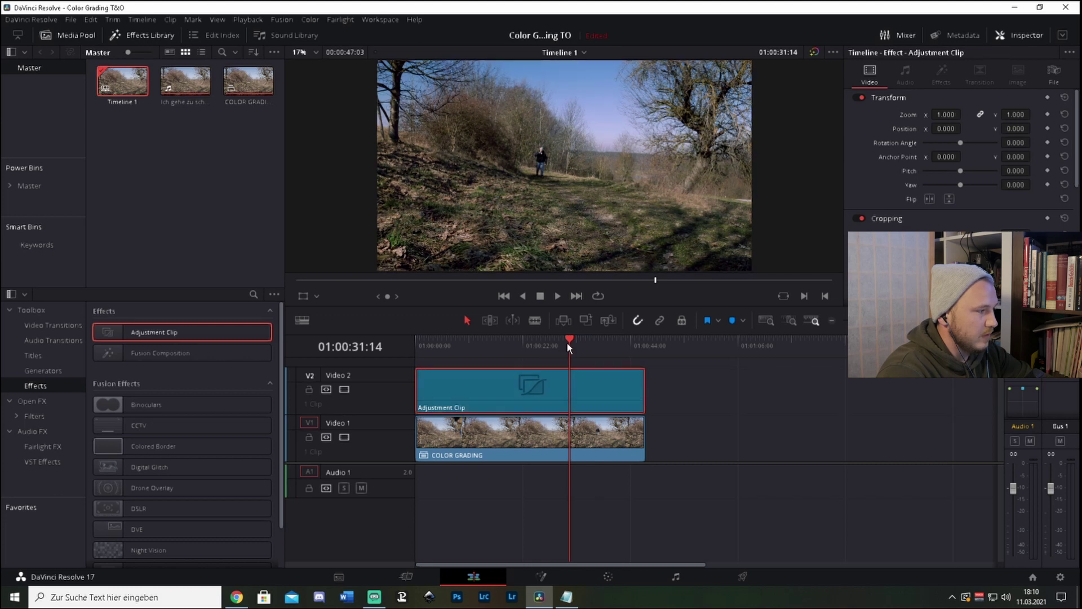
left_click(558, 341)
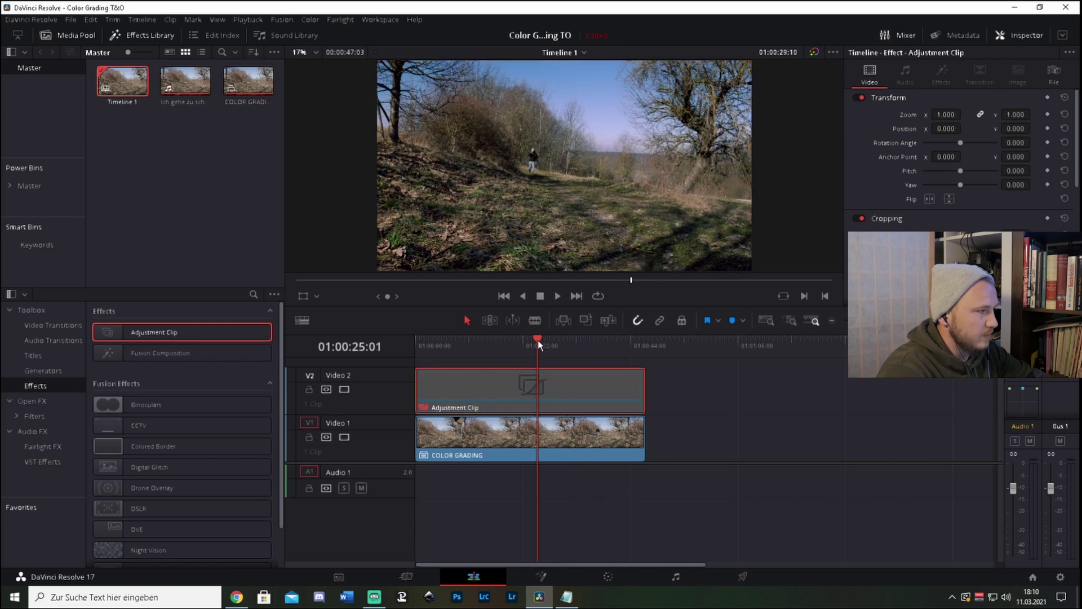